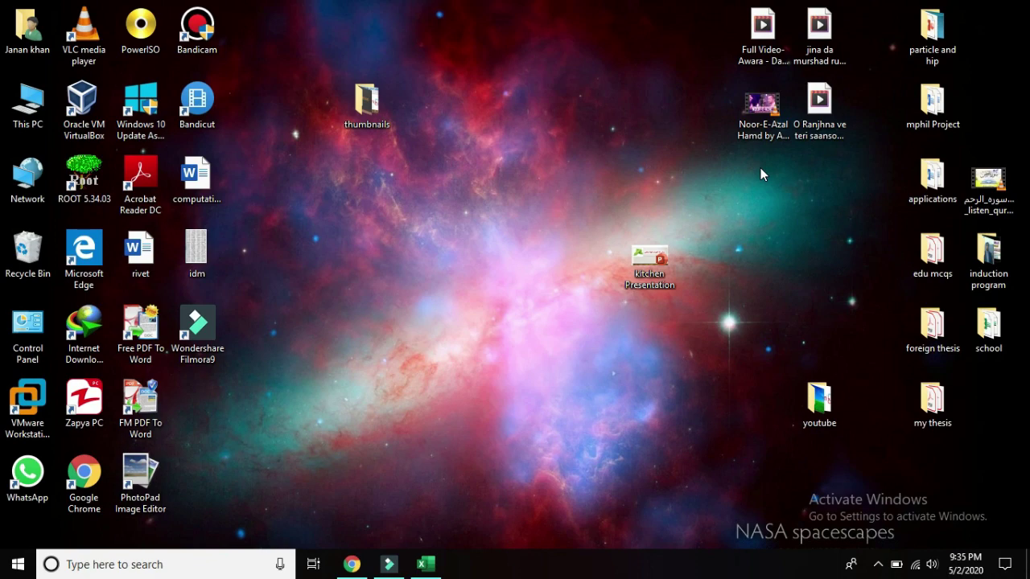
Switch to Turnitin in Chrome and open the Mphil Thesis class from the active classes.
mouse_move(353, 566)
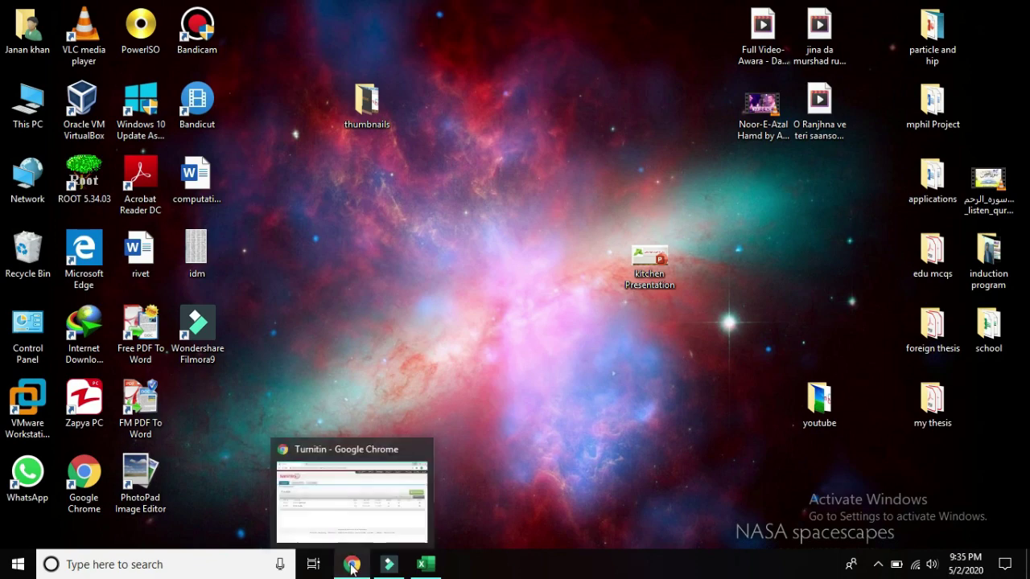
click(358, 505)
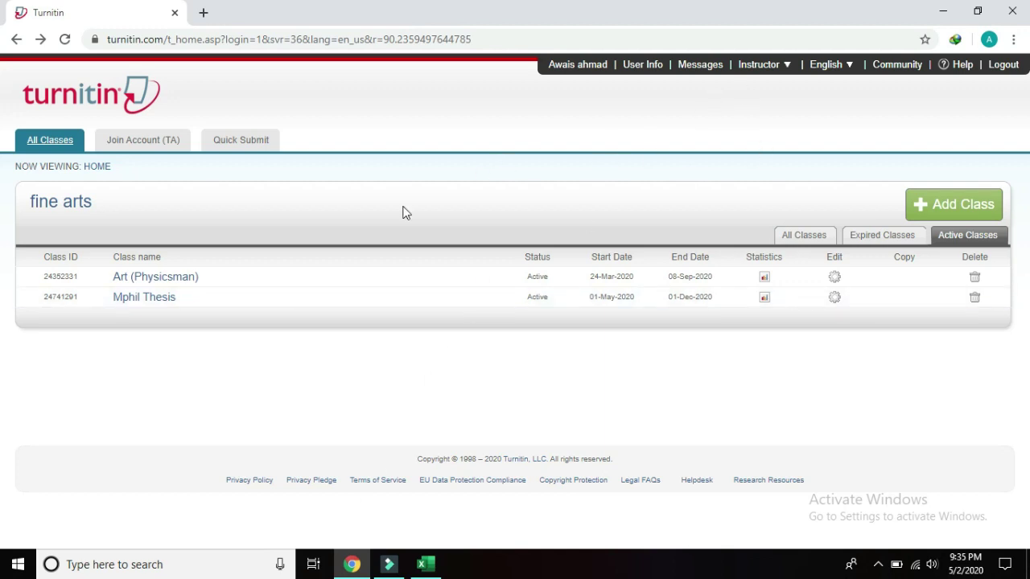
click(155, 303)
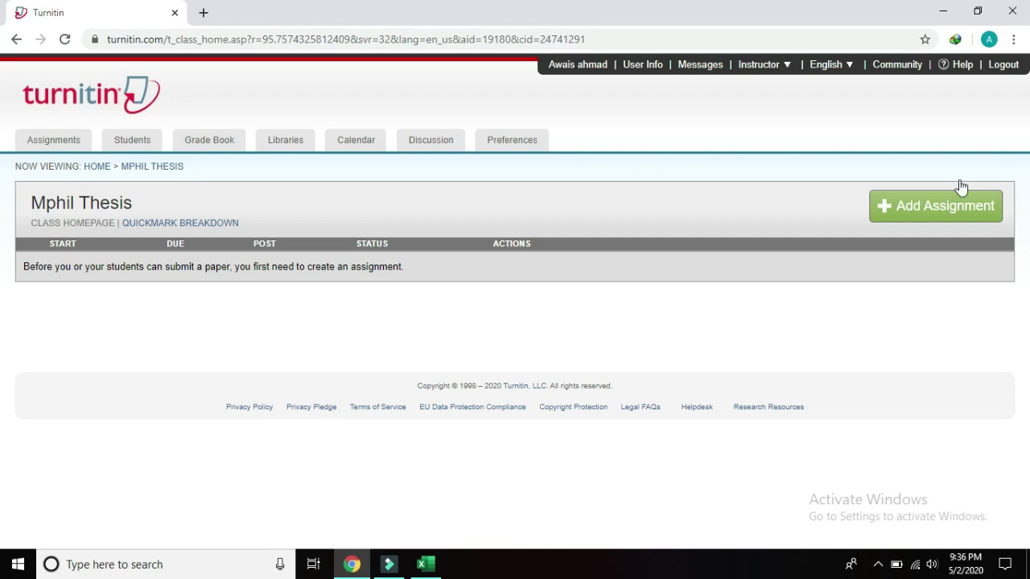
Start a new assignment in the Mphil Thesis class and enter physics as the assignment title.
click(908, 209)
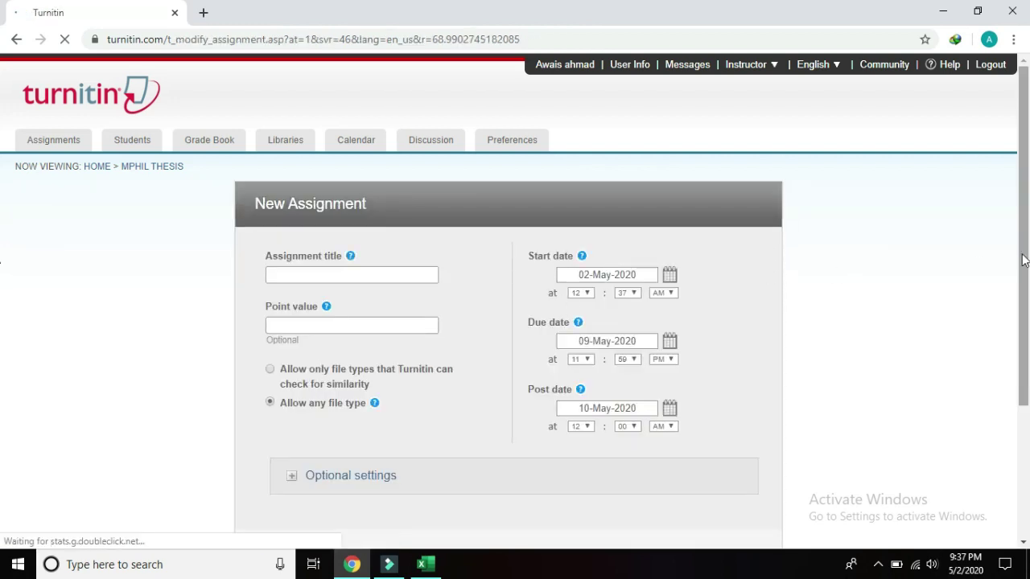
scroll(1, 265, down, 1)
scroll(1, 288, down, 1)
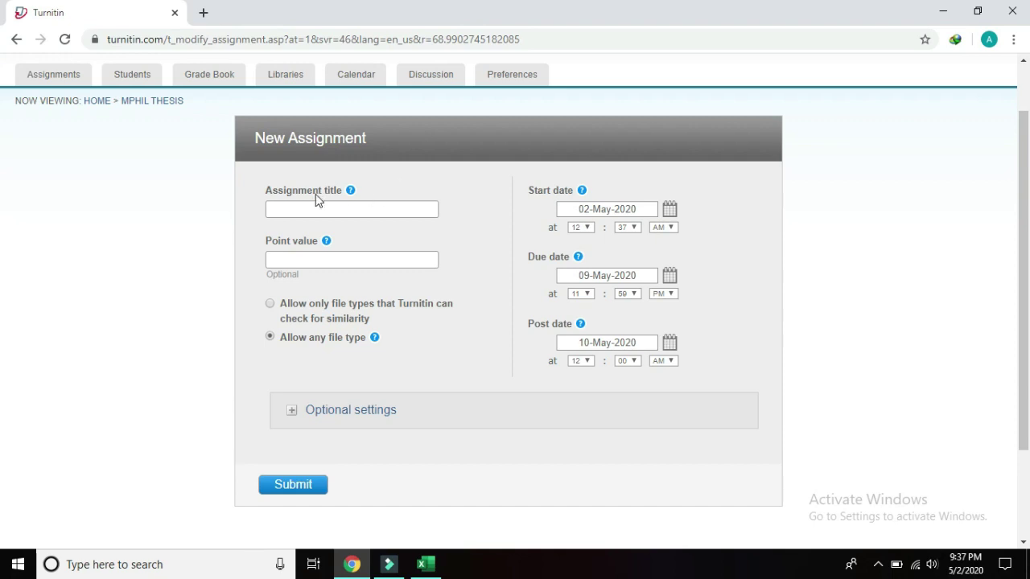
mouse_move(352, 193)
click(354, 212)
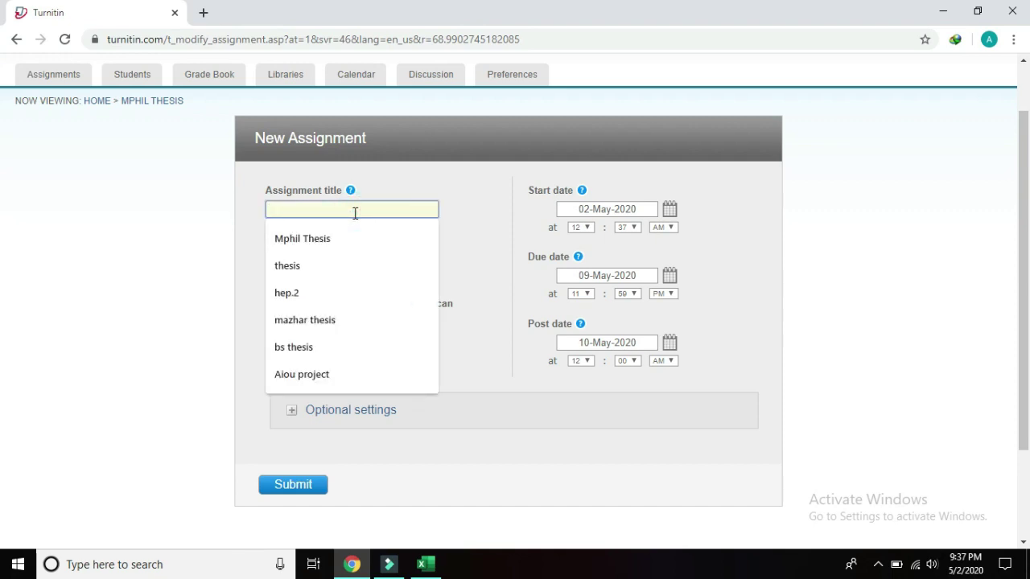
text(ph)
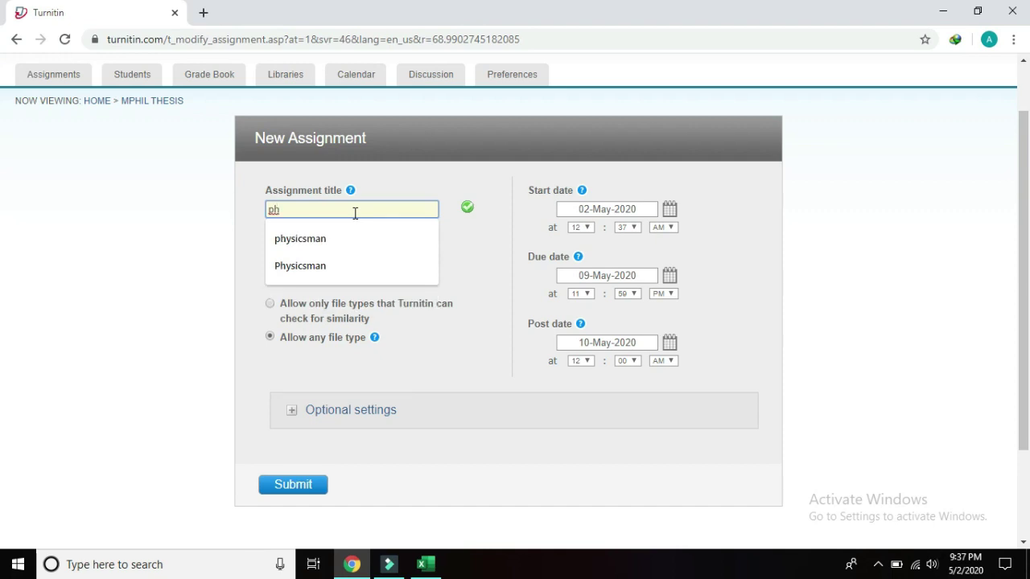
text(ysics)
click(348, 212)
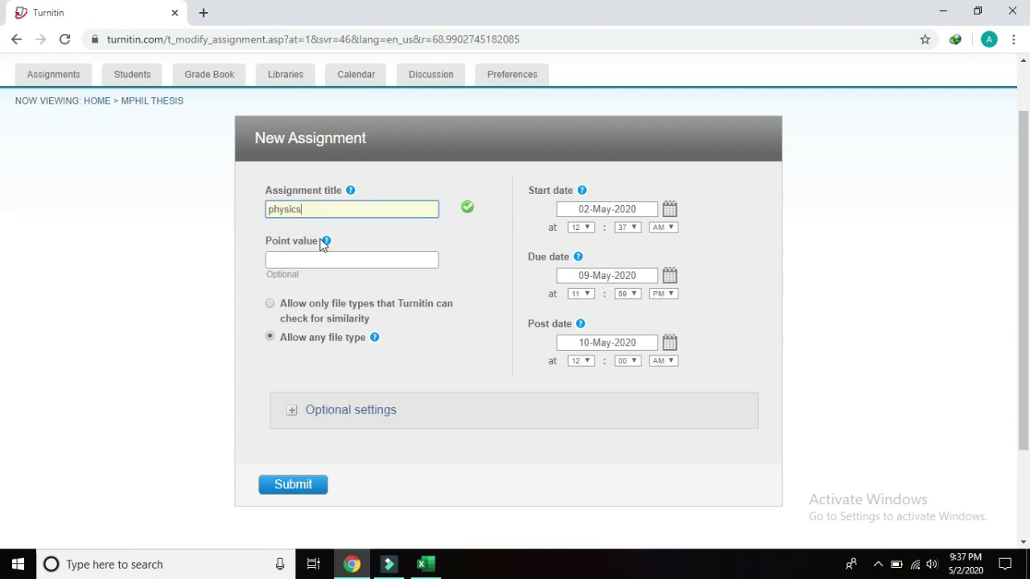
mouse_move(326, 241)
mouse_move(327, 243)
Open the attendance page of the Mphil Thesis grade book and set the date to 13-May-2020.
click(227, 81)
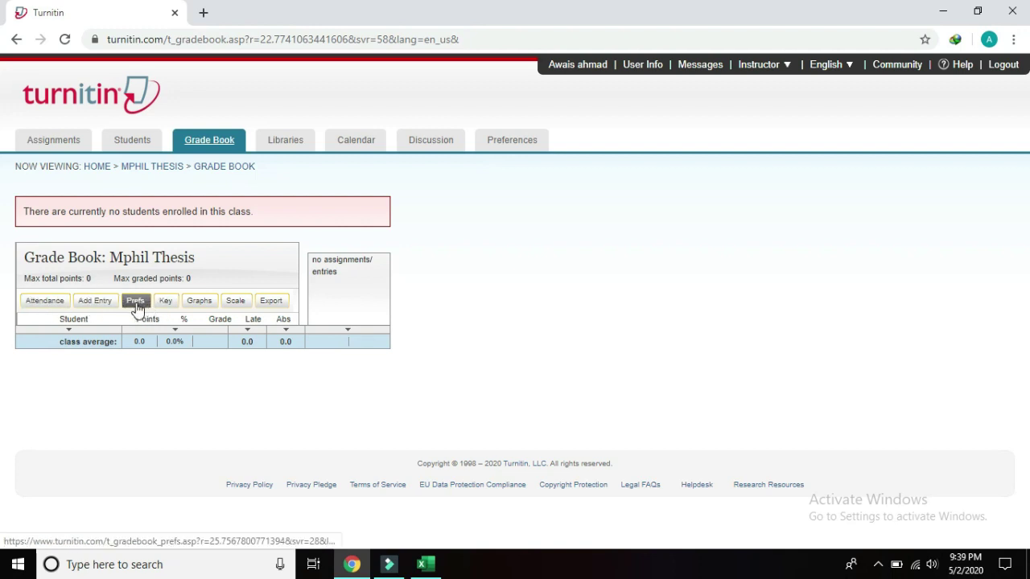
click(59, 308)
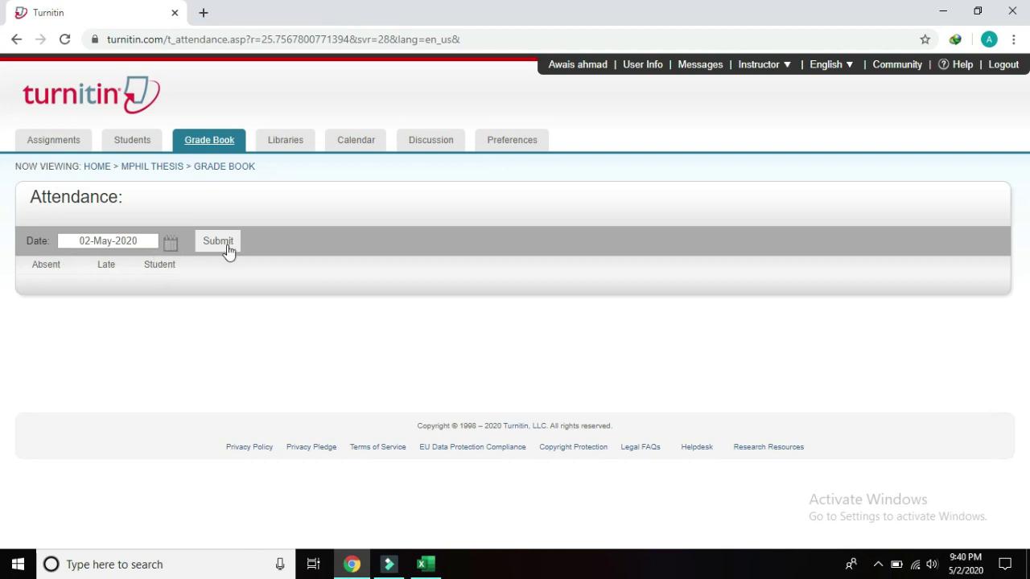
click(170, 246)
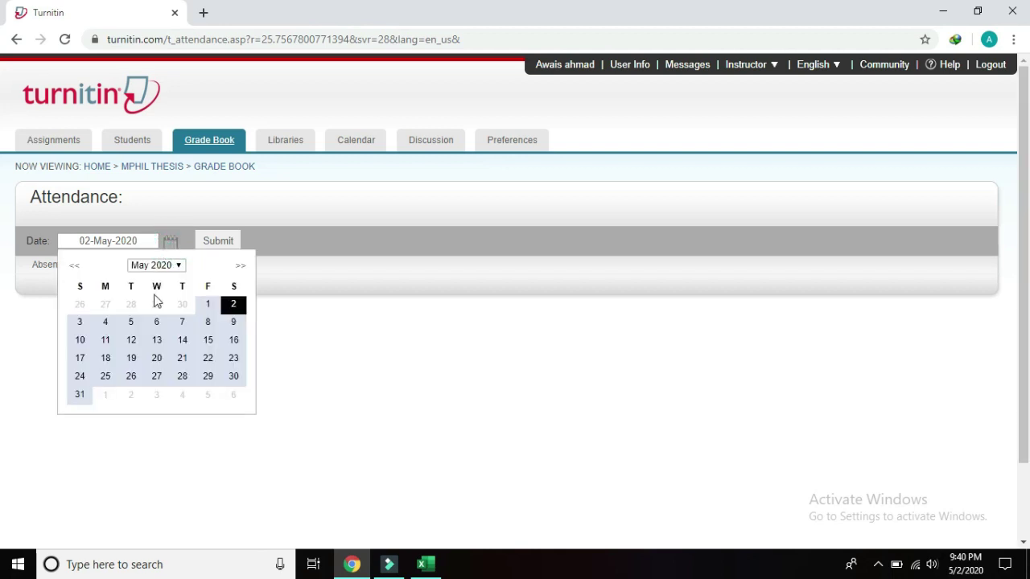
click(156, 341)
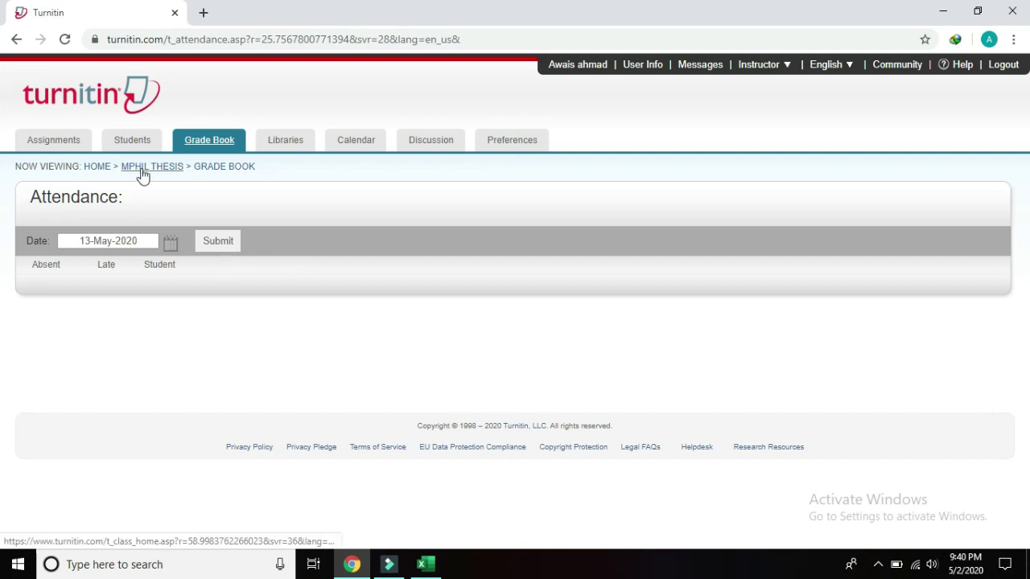
Go back to the grade book, view the form for adding an entry, and leave it blank.
click(213, 168)
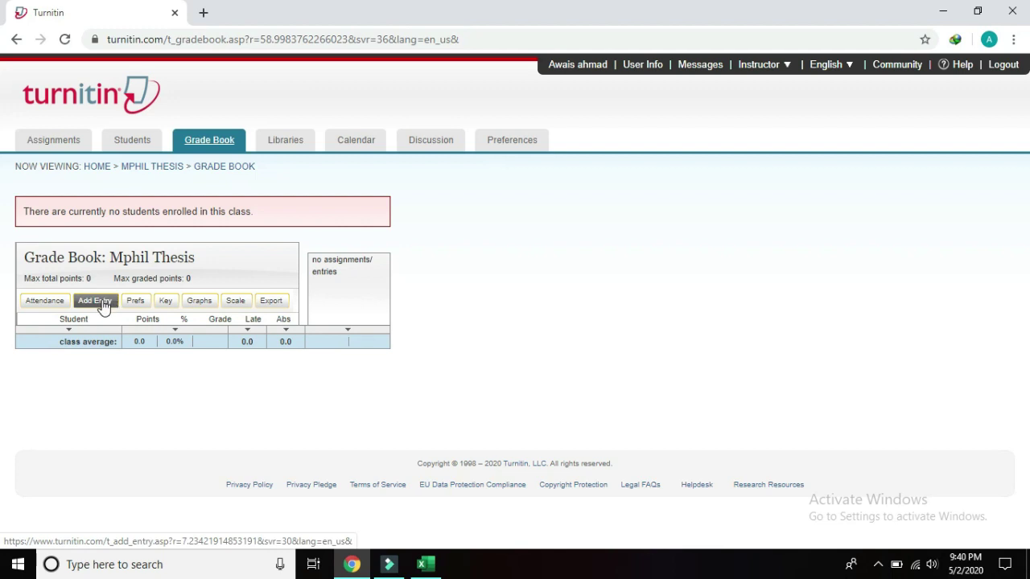
click(103, 306)
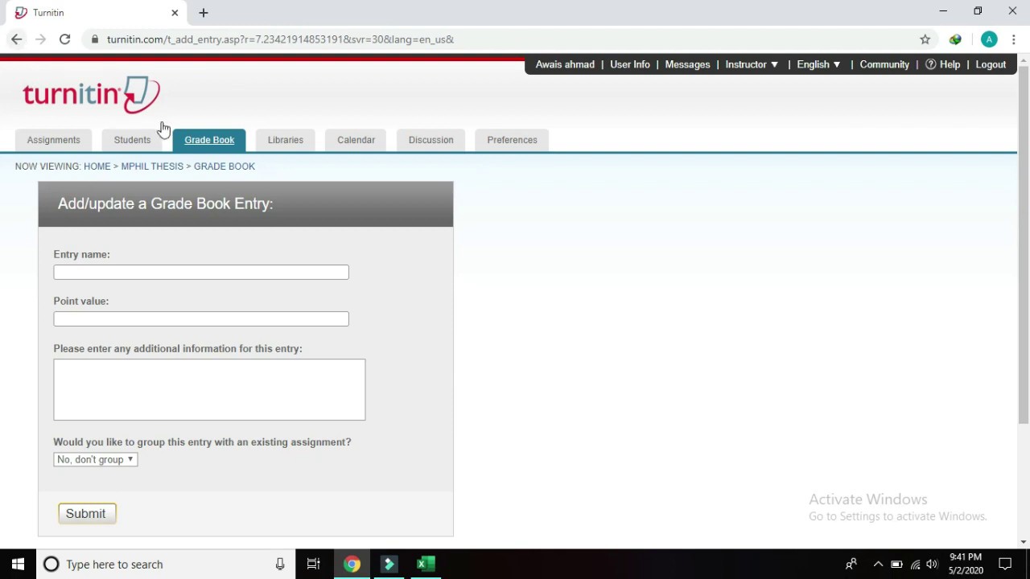
click(224, 169)
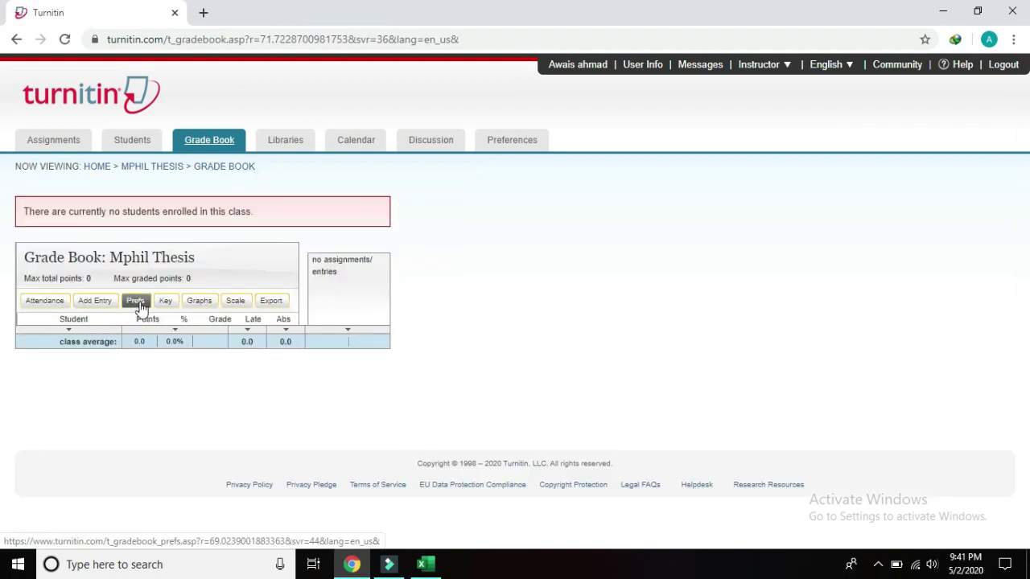
Open the grade book preferences and select the Other grade format to review its percentage ranges.
click(139, 304)
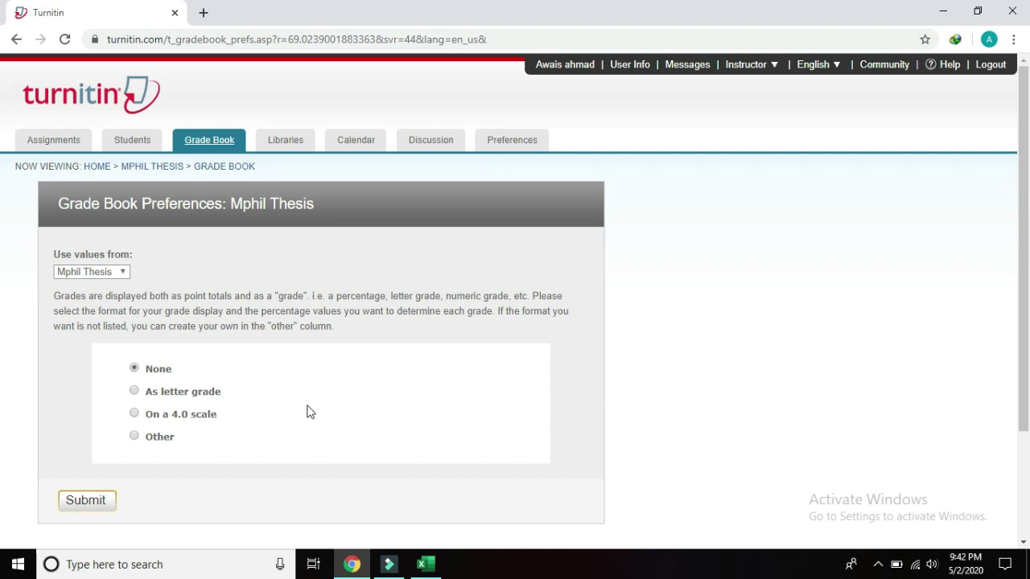
click(133, 437)
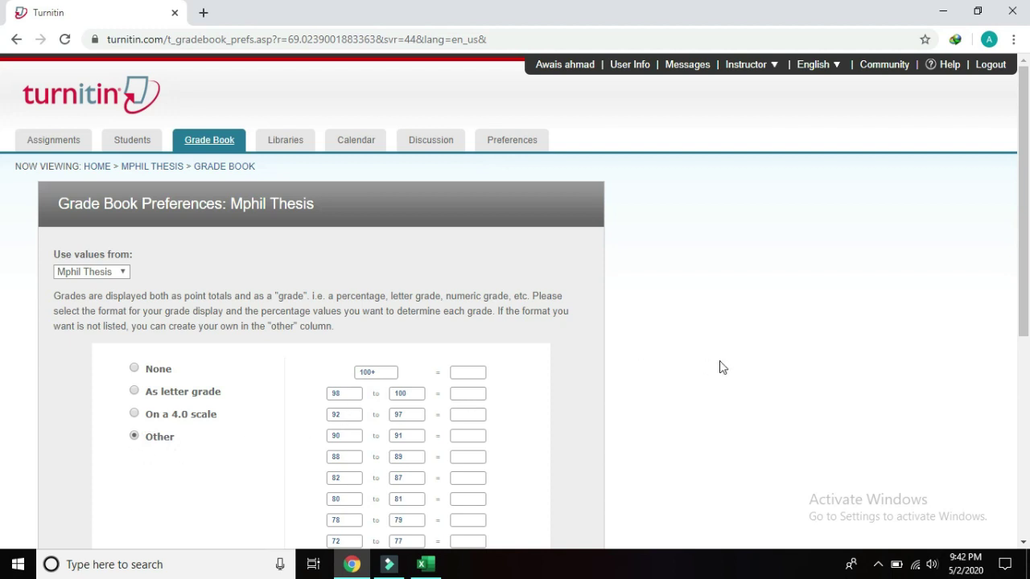
drag(1026, 301, 1028, 374)
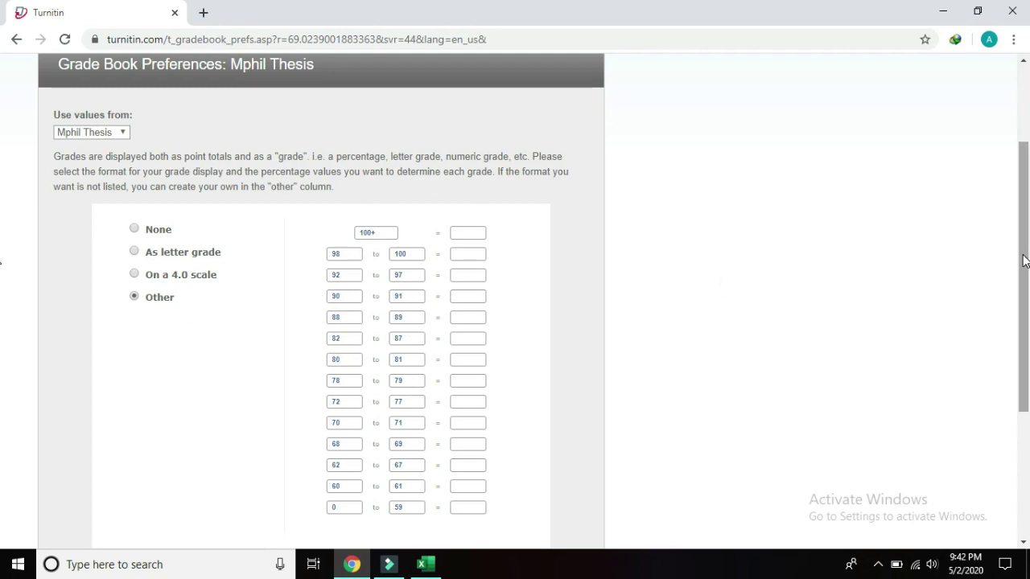
scroll(3, 345, down, 2)
scroll(2, 338, up, 1)
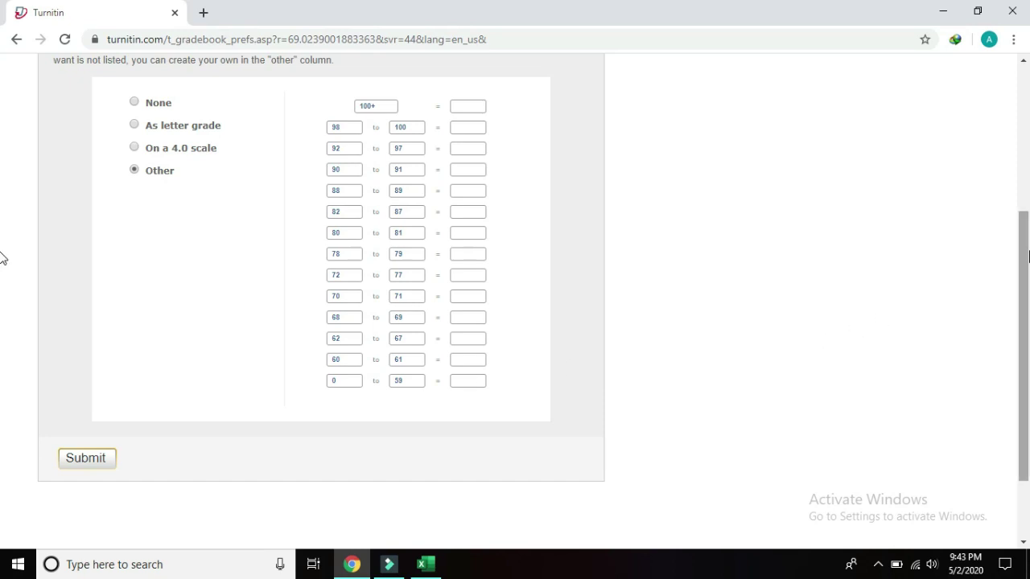
drag(1025, 240, 1022, 97)
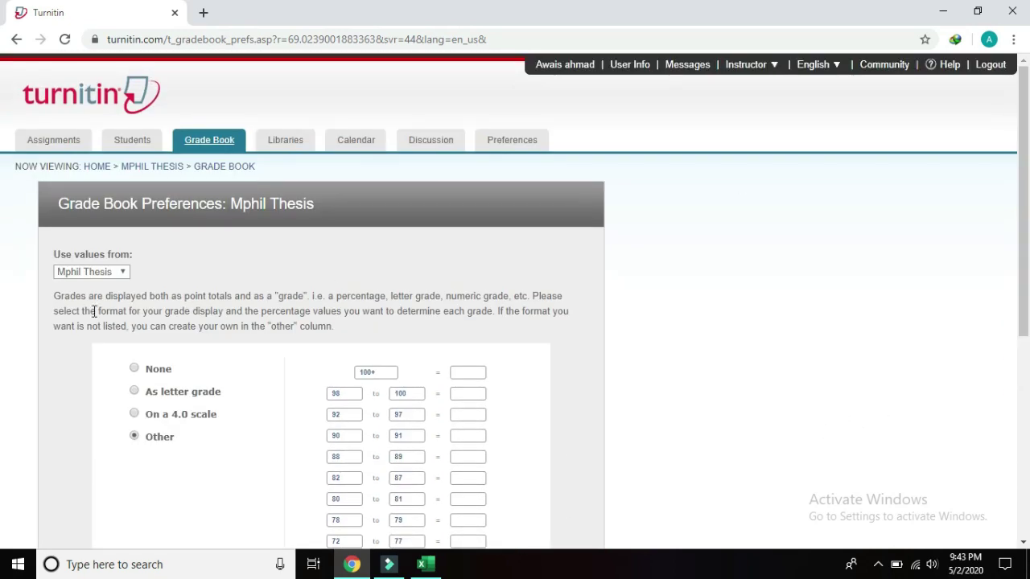
Return to the grade book, view the key explaining its markings, and close the key window.
click(216, 166)
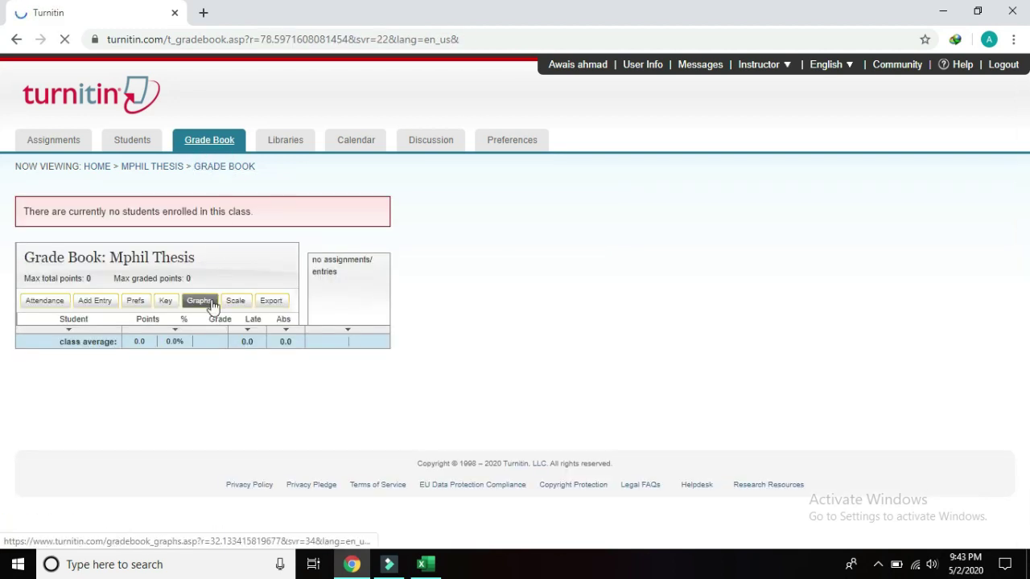
click(165, 301)
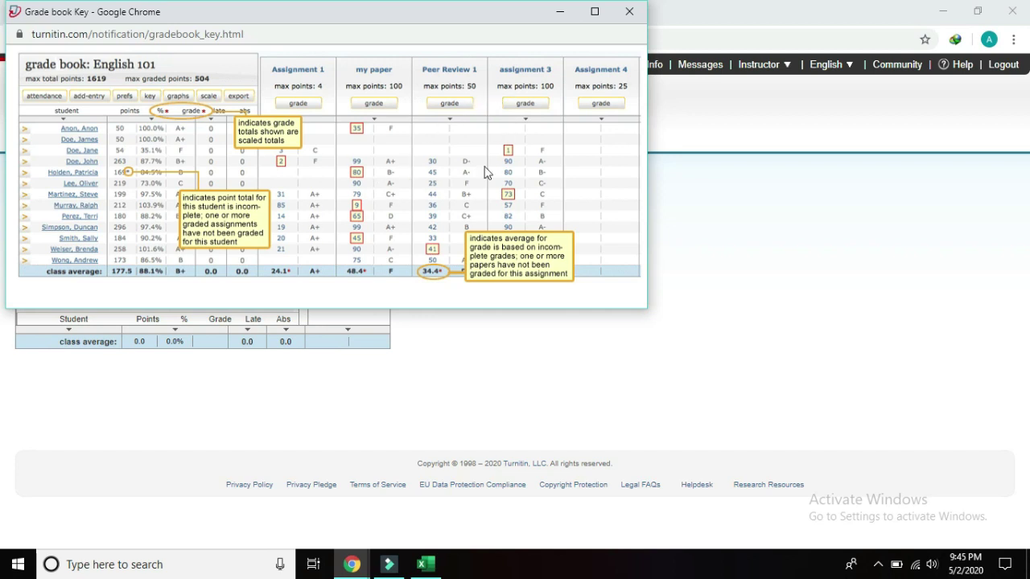
click(628, 12)
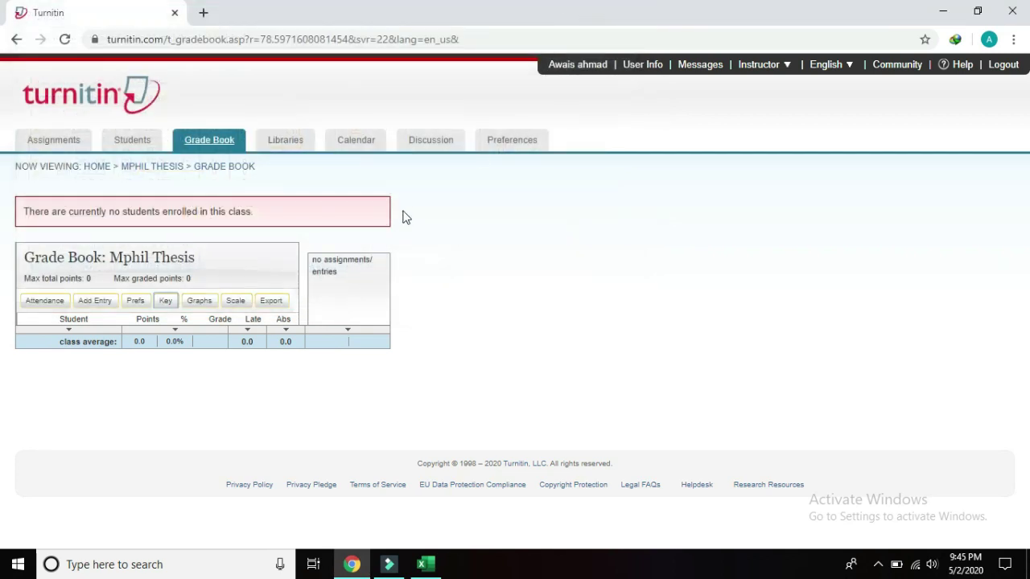
Open the grade book graphs and show Class performance for ONE assignment (bar graph).
click(204, 304)
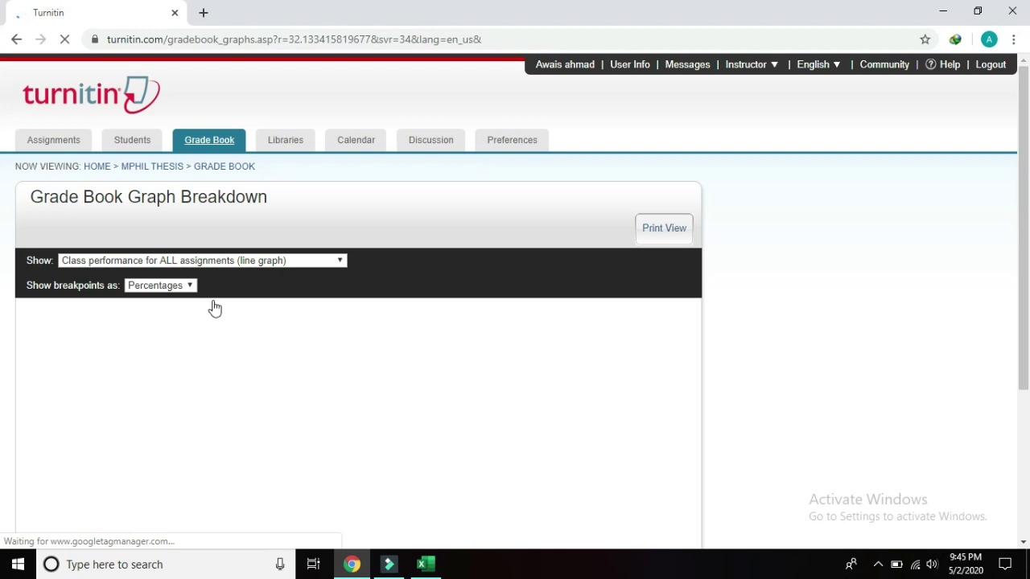
drag(1027, 229, 1027, 294)
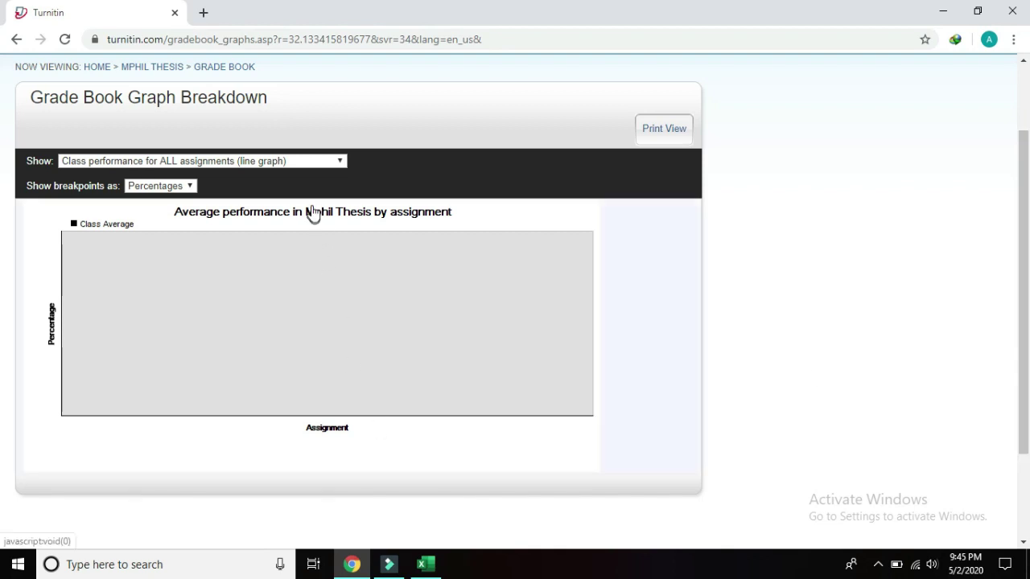
click(341, 162)
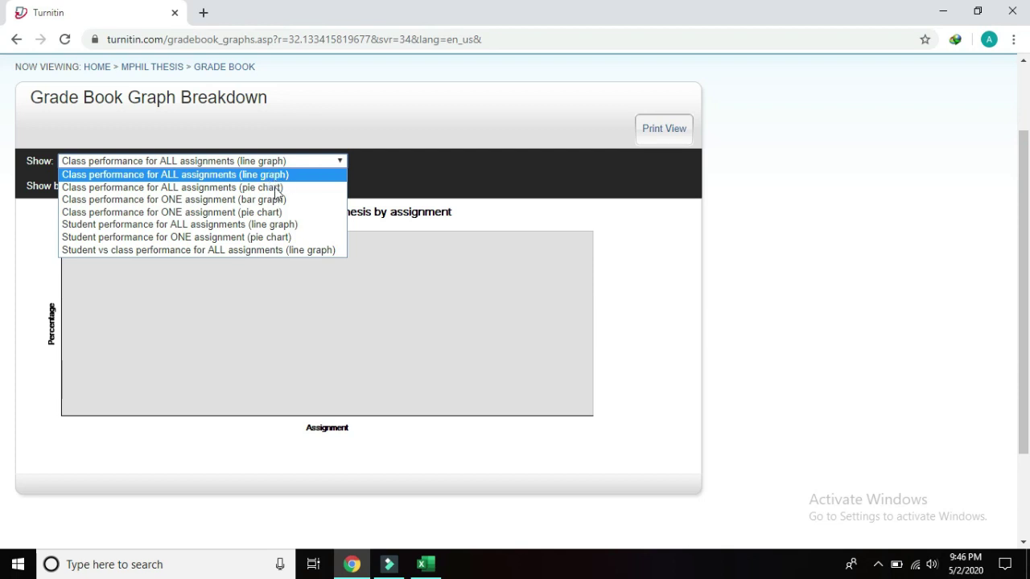
click(268, 201)
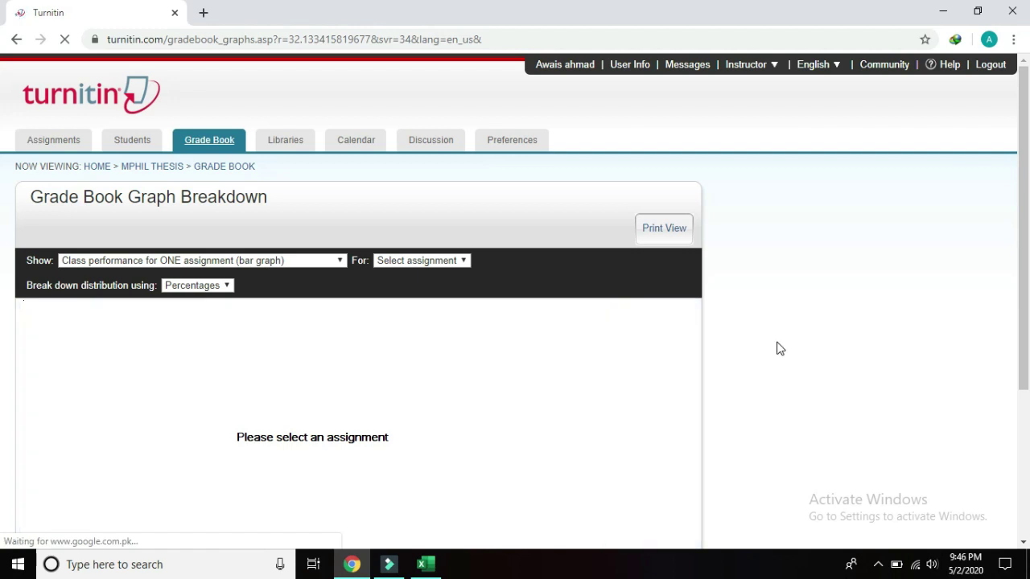
drag(1027, 247, 1028, 322)
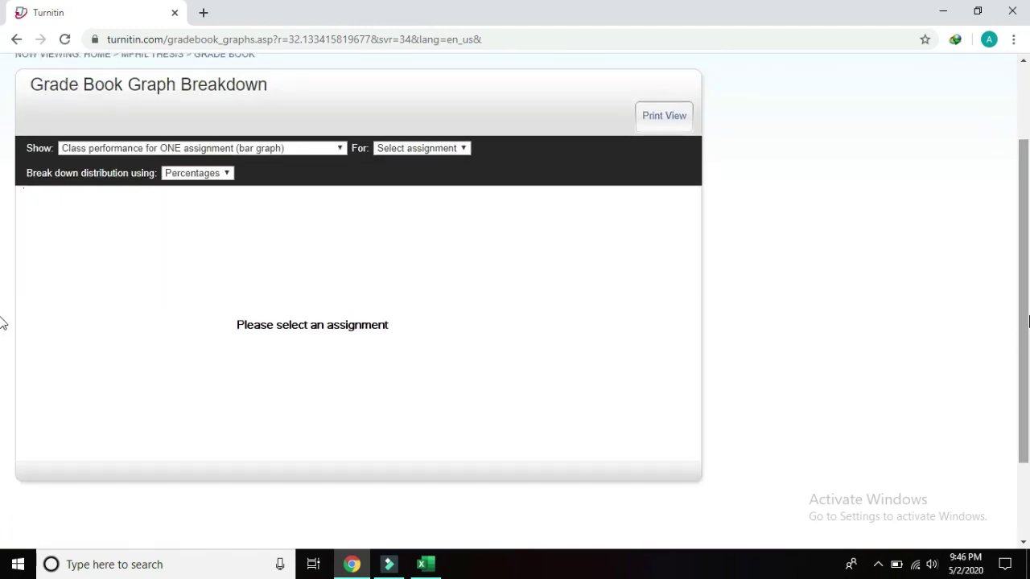
Check the graph's assignment and distribution options, then view its print version and close that window.
click(464, 151)
click(462, 149)
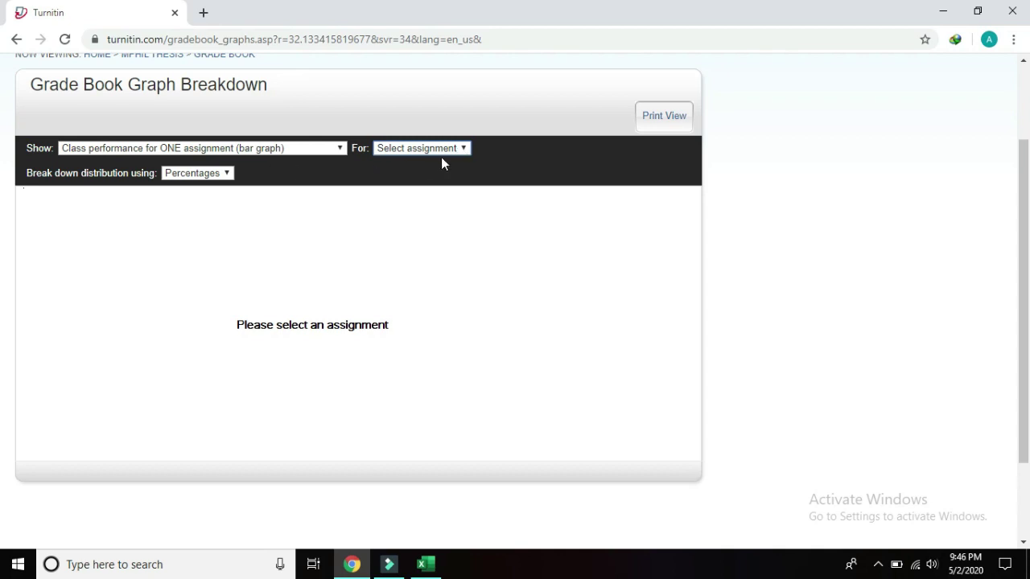
click(225, 174)
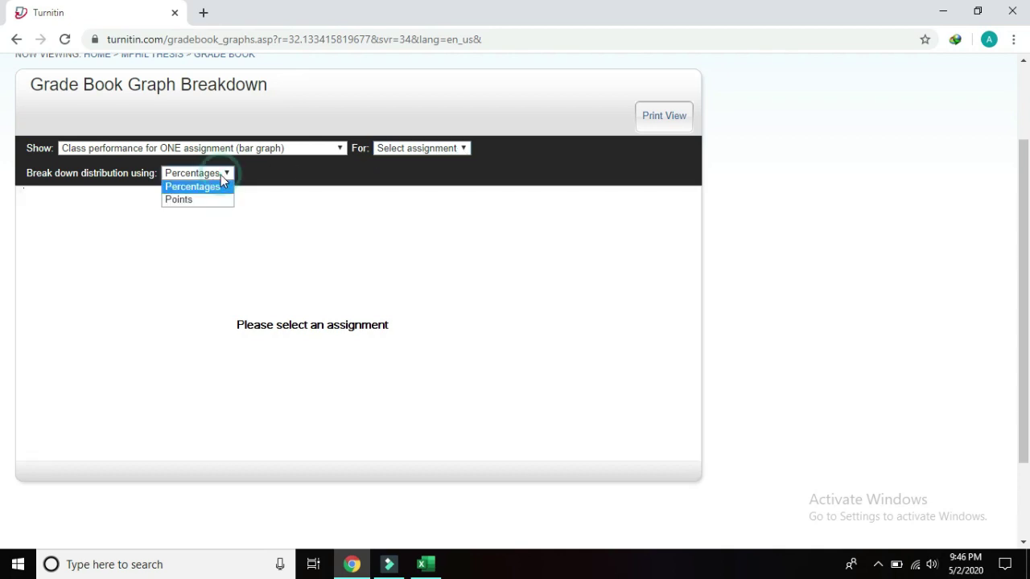
click(316, 231)
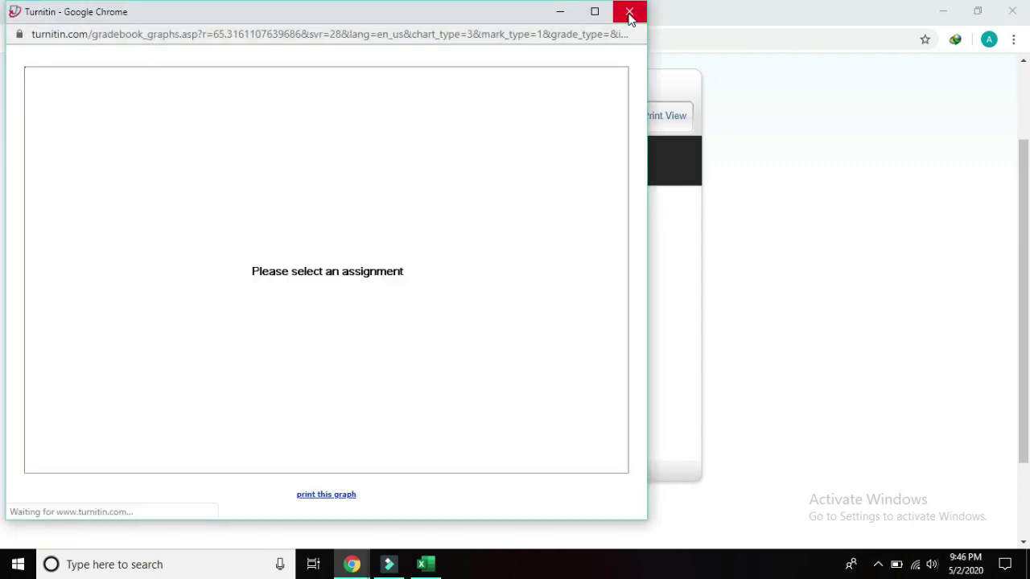
click(630, 12)
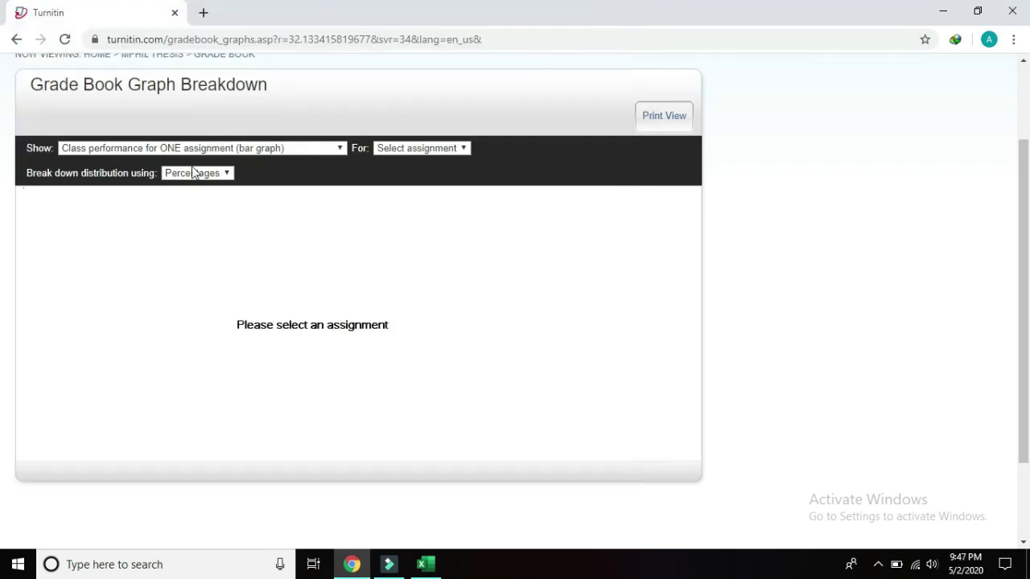
Leave the graph breakdown and open the Scale Grade Book page for the Mphil Thesis class.
drag(1023, 162, 1022, 92)
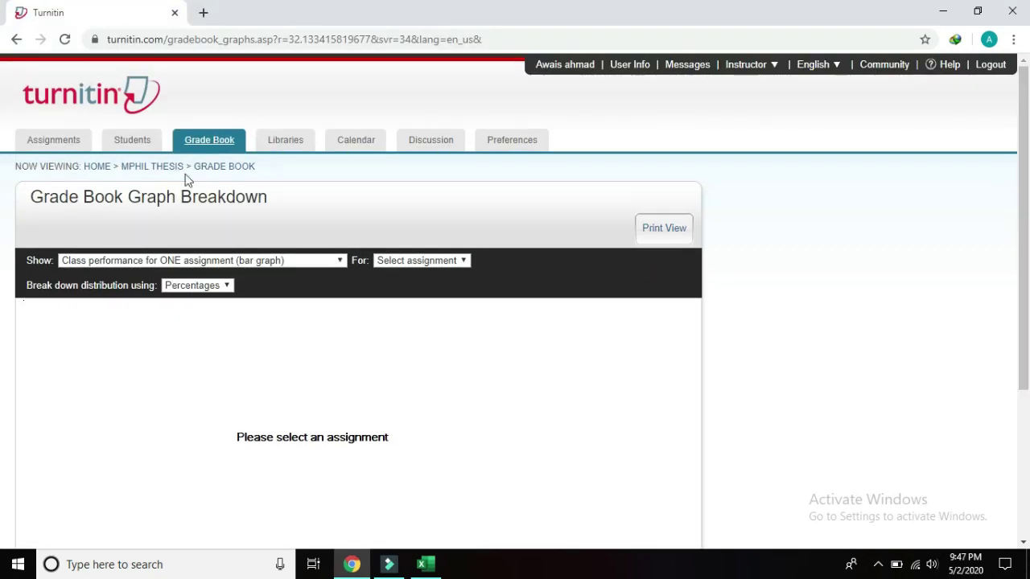
click(215, 172)
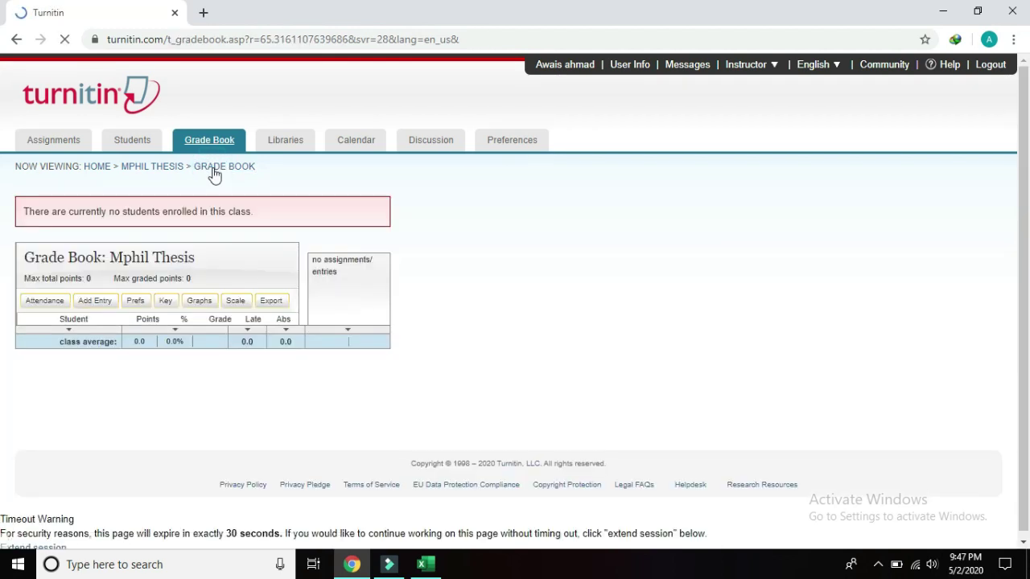
click(235, 307)
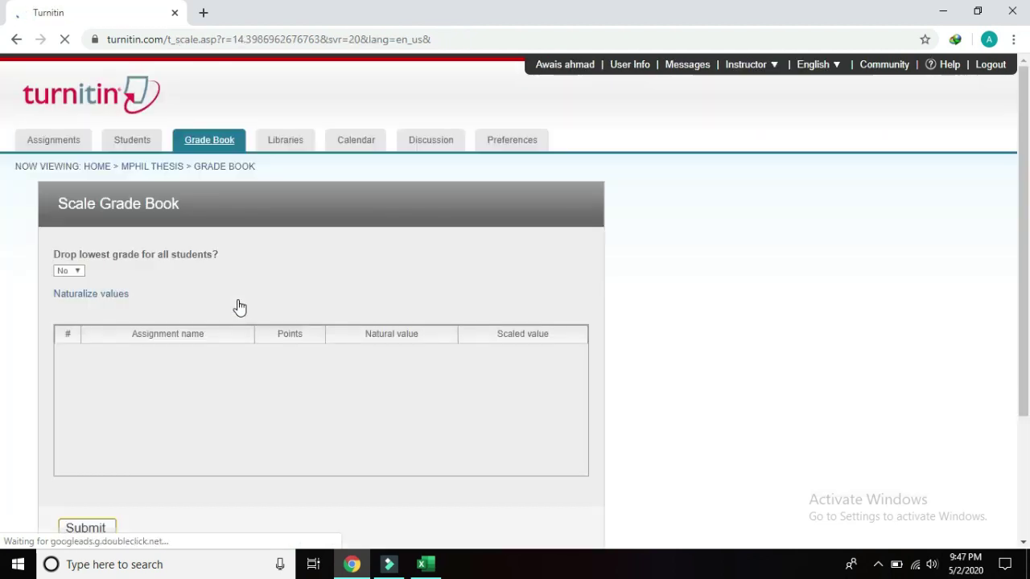
Look over the Scale Grade Book options and return to the Mphil Thesis grade book.
drag(1019, 206, 1020, 273)
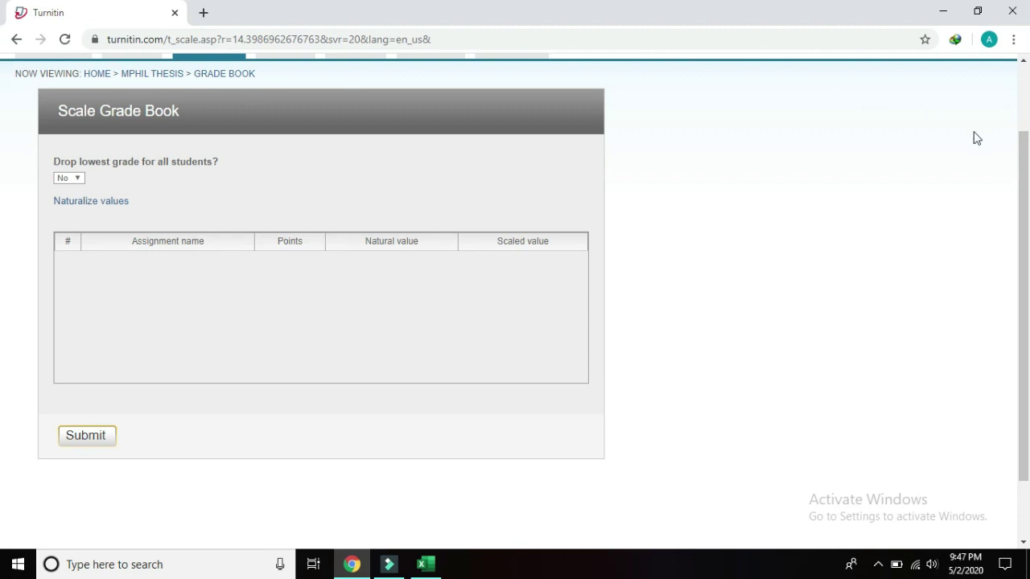
drag(1024, 158, 1024, 63)
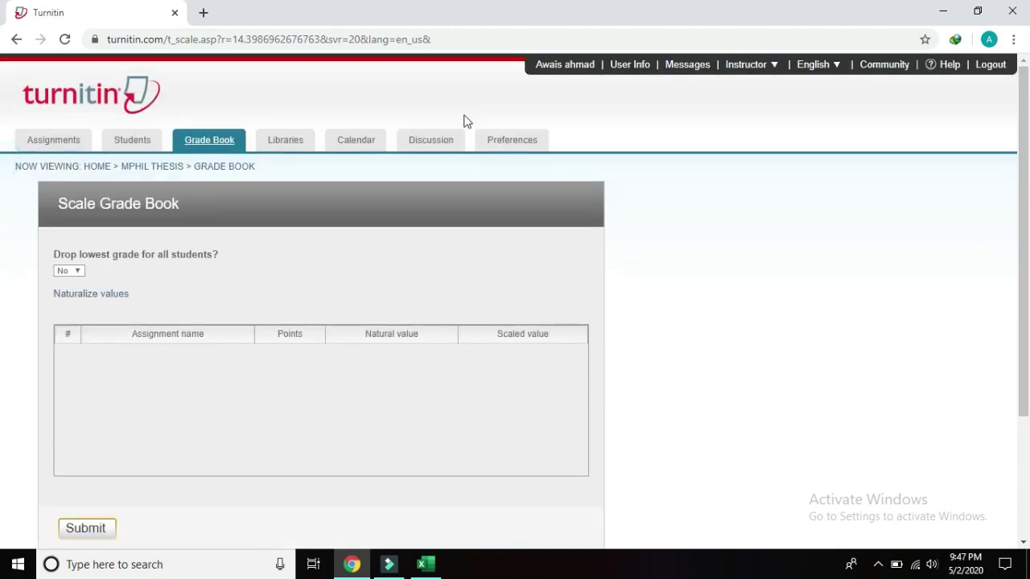
click(214, 169)
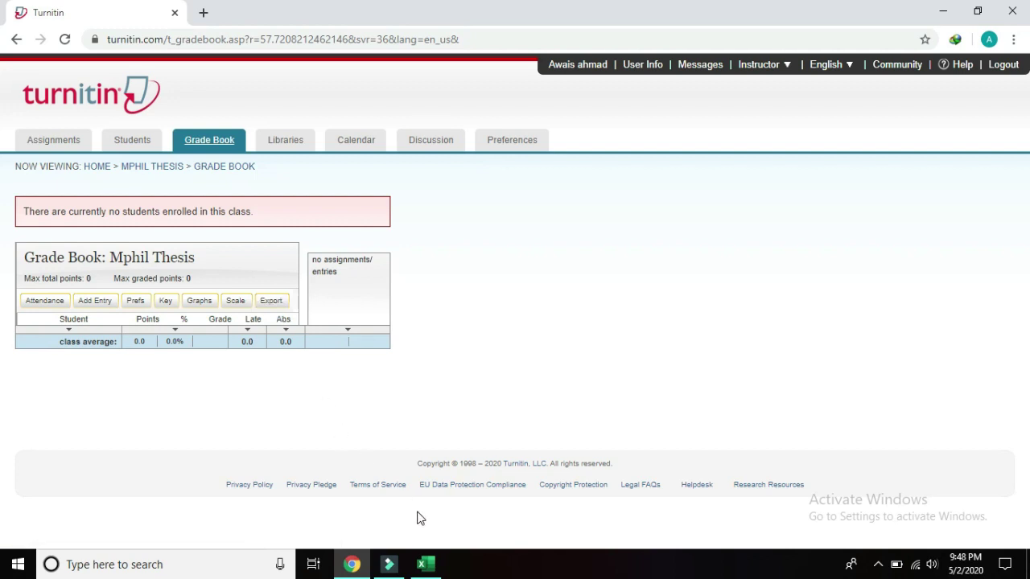
Switch to the exported gradebook in Excel, widen the Student column to read its entries, and close the workbook.
mouse_move(429, 567)
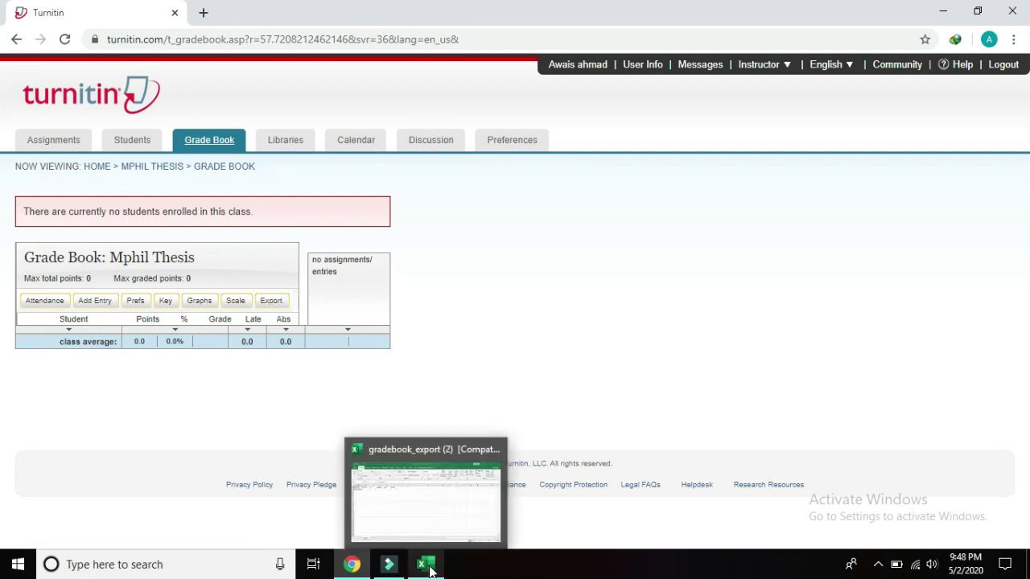
click(426, 520)
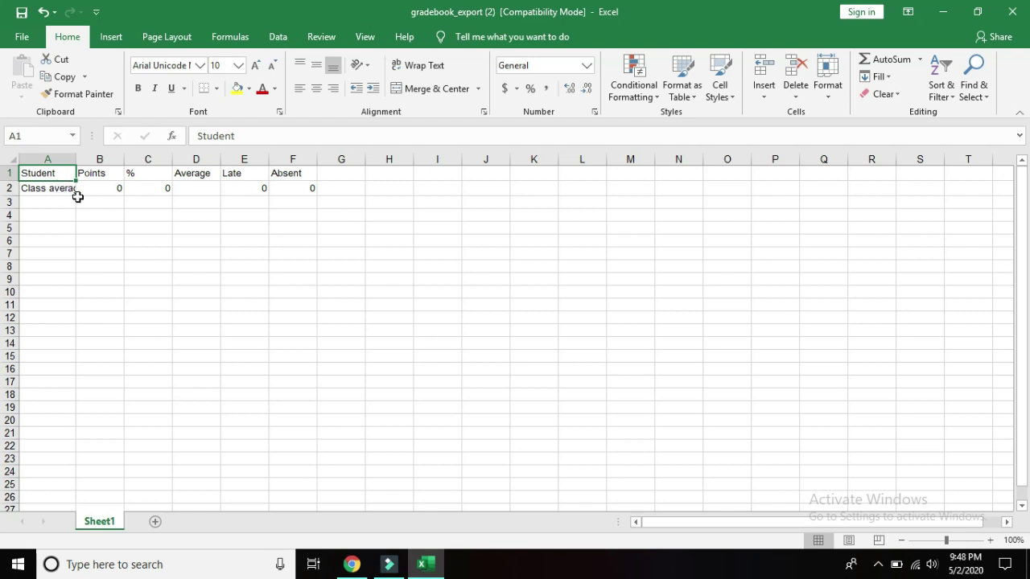
drag(77, 159, 85, 158)
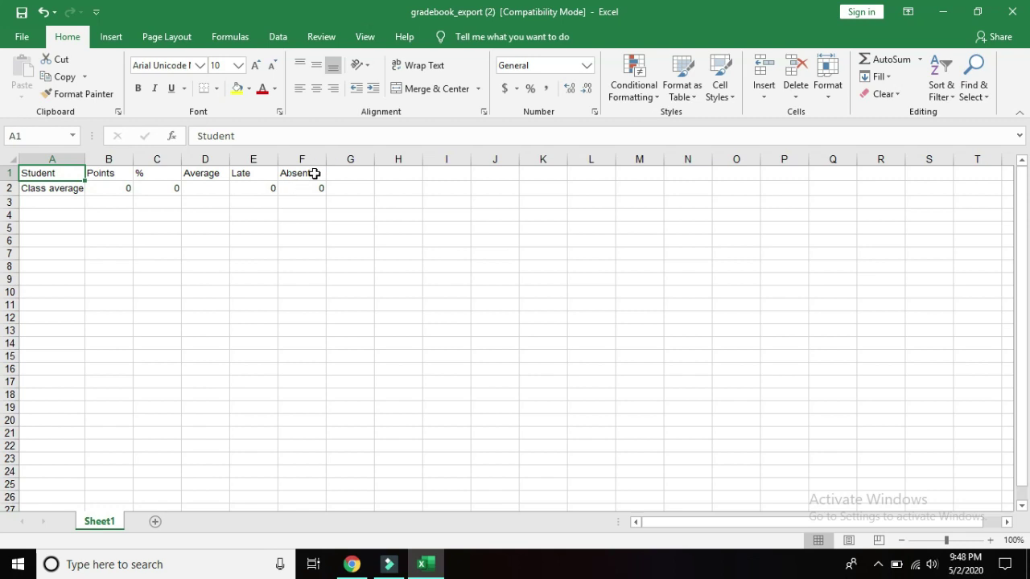
click(1012, 13)
click(496, 315)
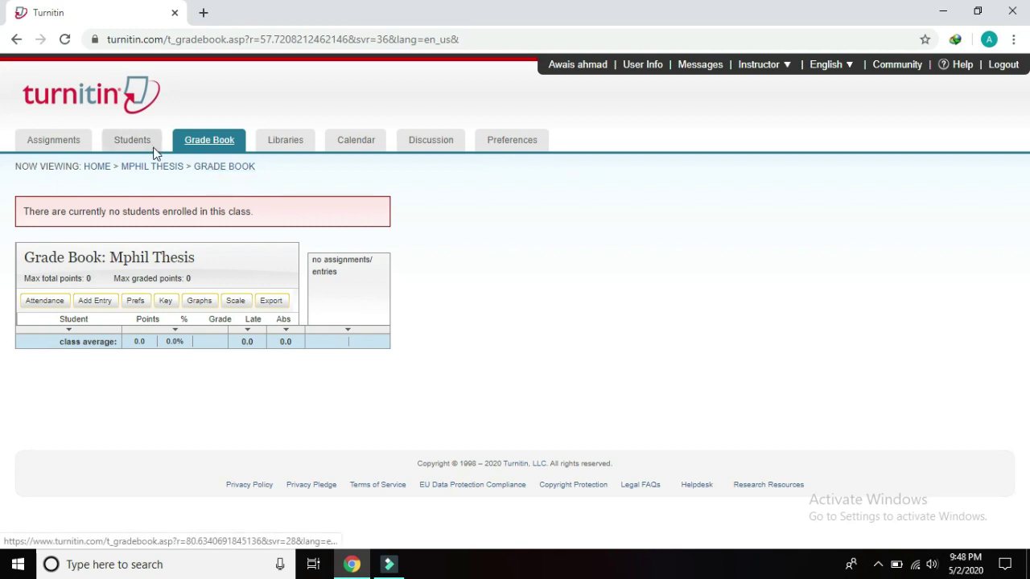
Start a new assignment in the Mphil Thesis class and give it the title "physics".
click(152, 173)
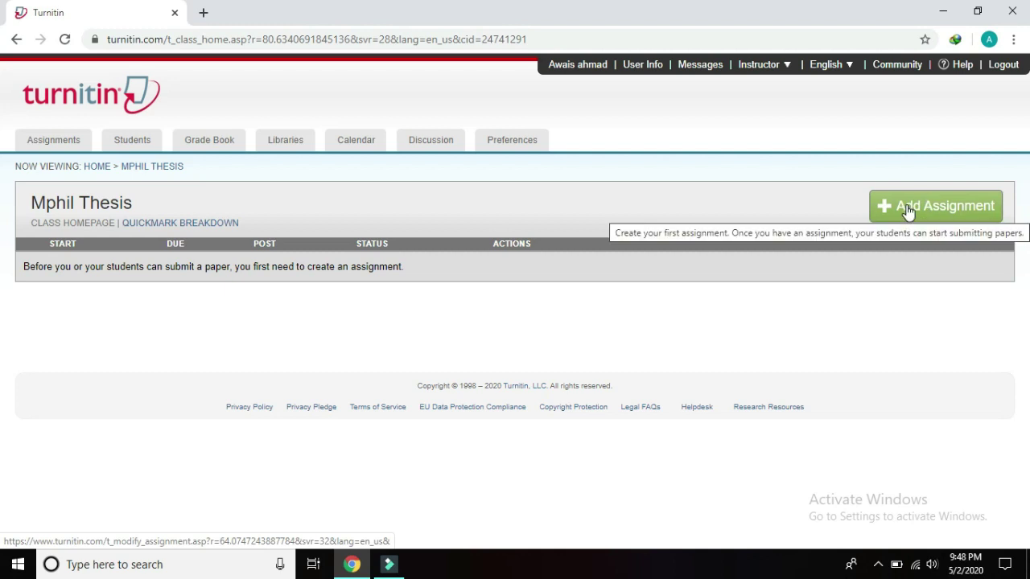
click(923, 206)
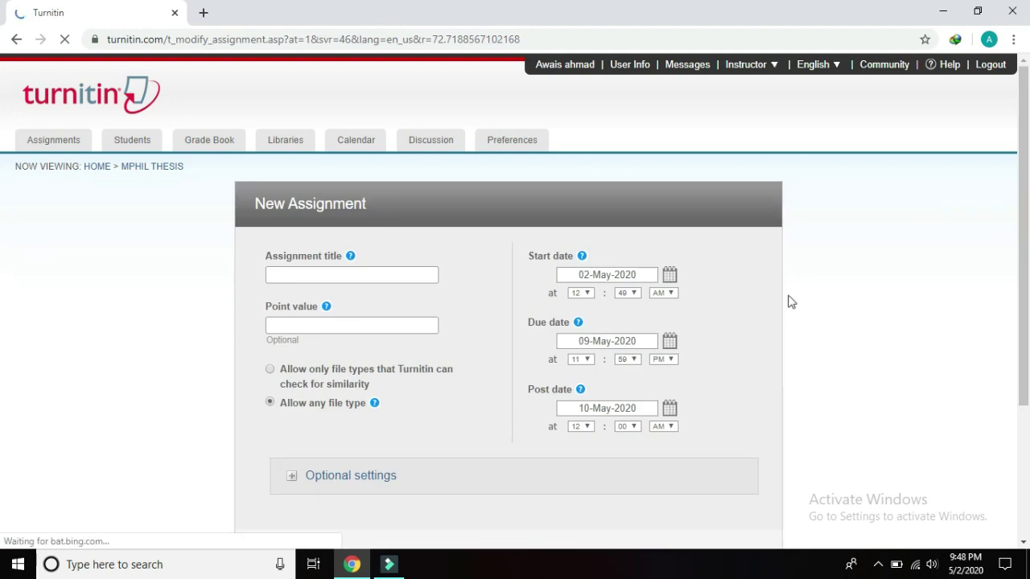
scroll(3, 255, down, 2)
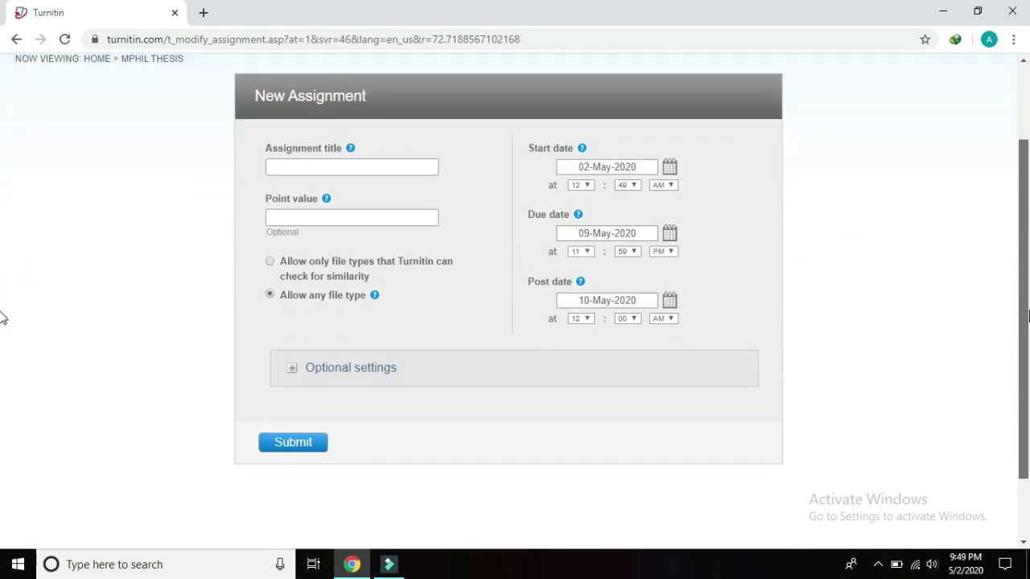
click(343, 167)
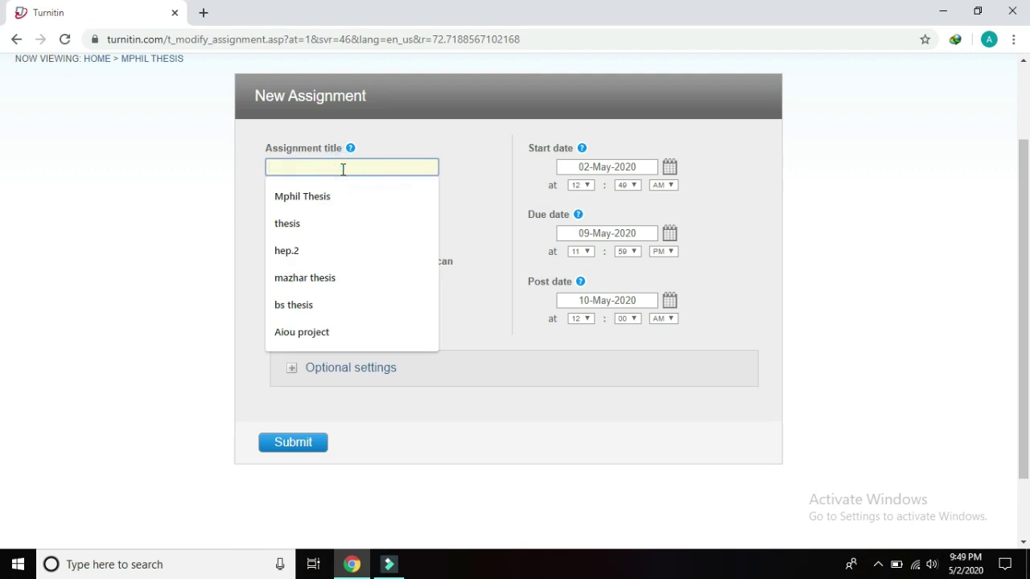
text(ph)
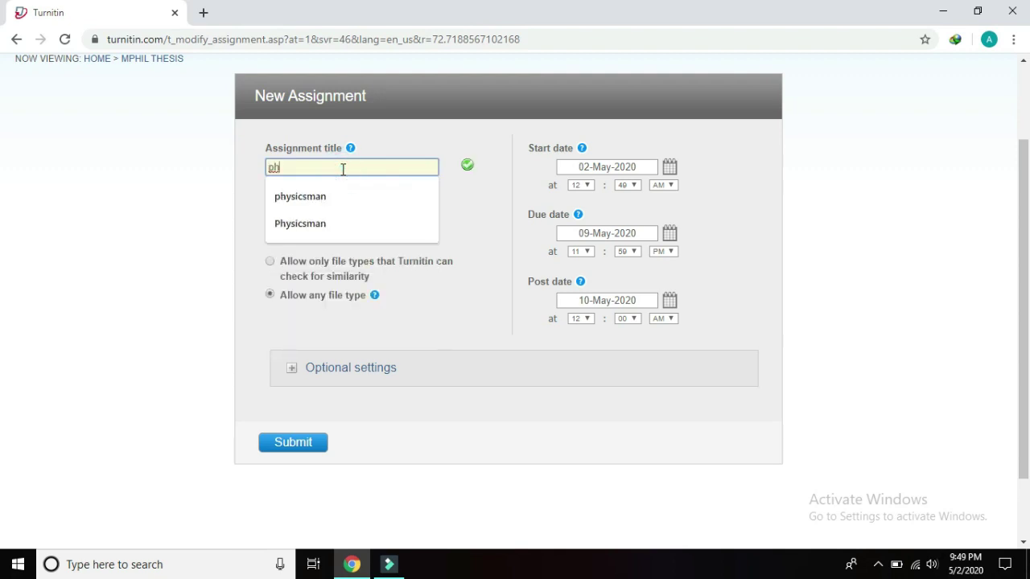
text(ysics)
click(462, 190)
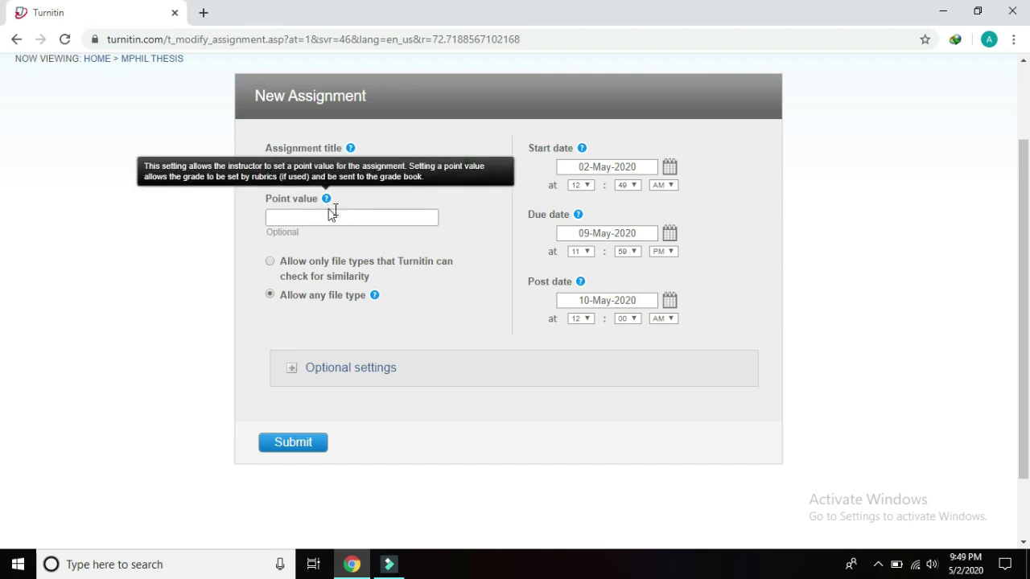
Read the help notes for the point value, allowed file types, and the start, due and post dates.
mouse_move(327, 204)
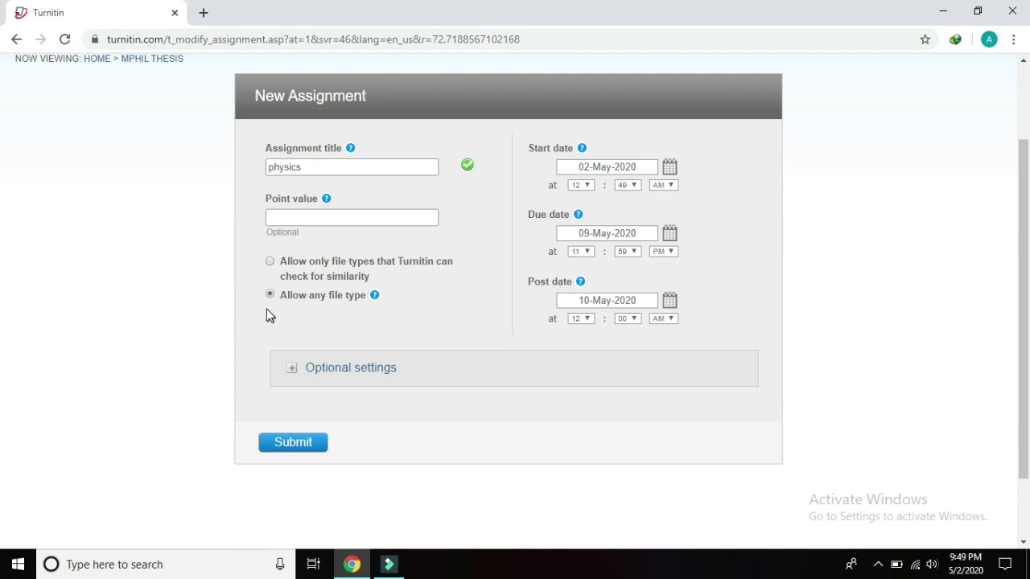
mouse_move(378, 300)
mouse_move(583, 154)
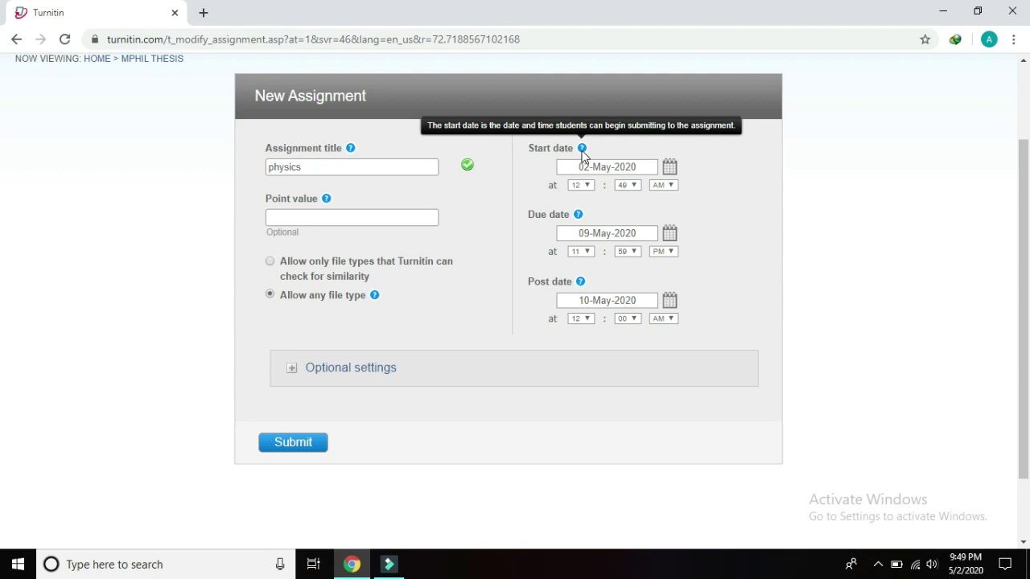
mouse_move(576, 216)
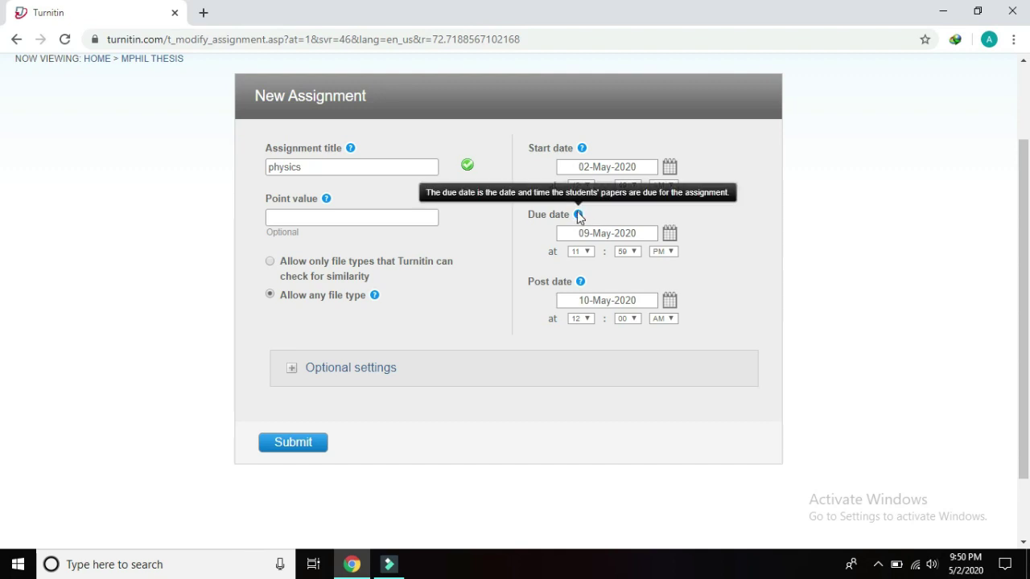
mouse_move(581, 284)
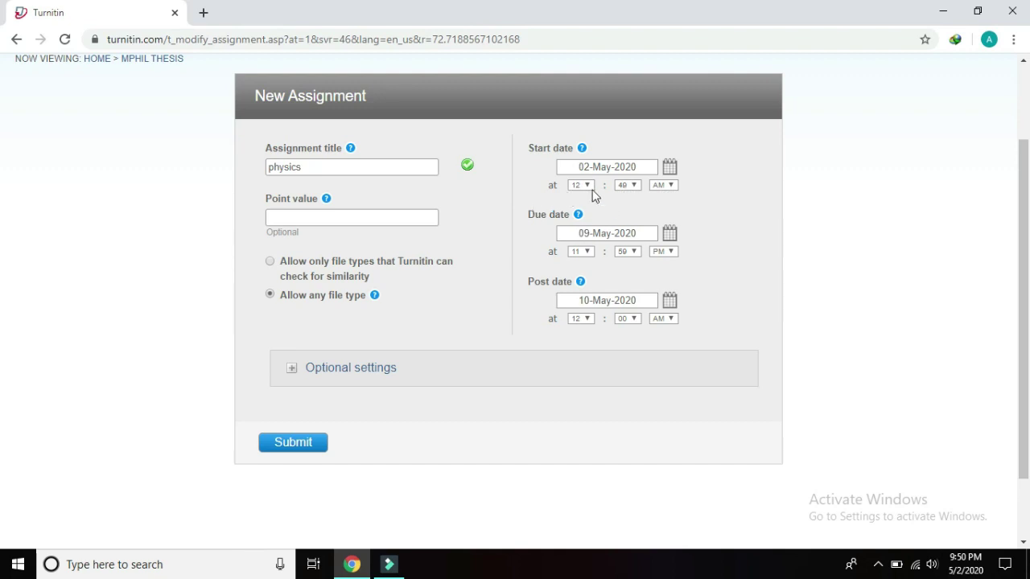
Set the assignment's start time on 02-May-2020 to 12:10 PM.
click(634, 185)
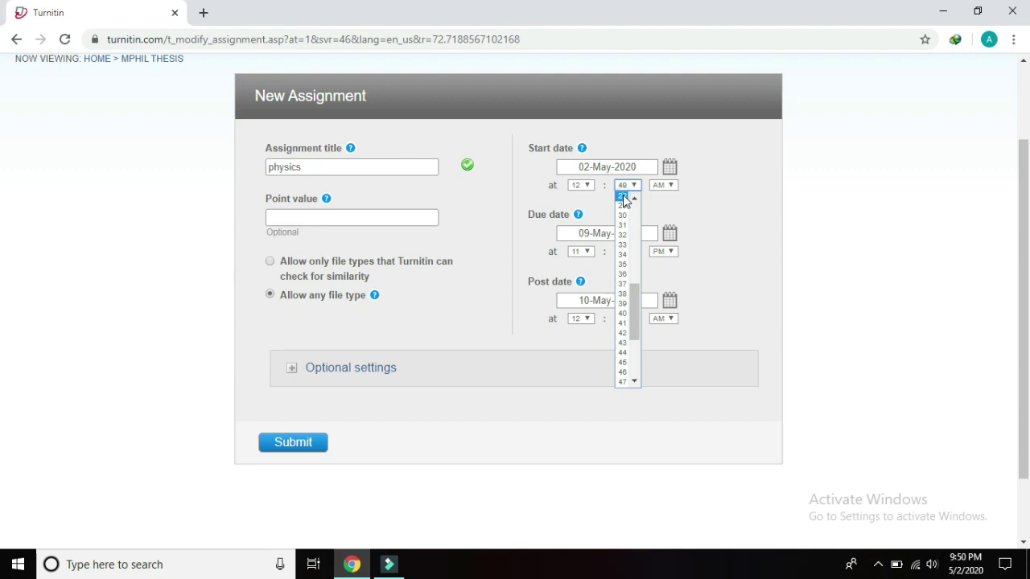
click(623, 195)
click(635, 185)
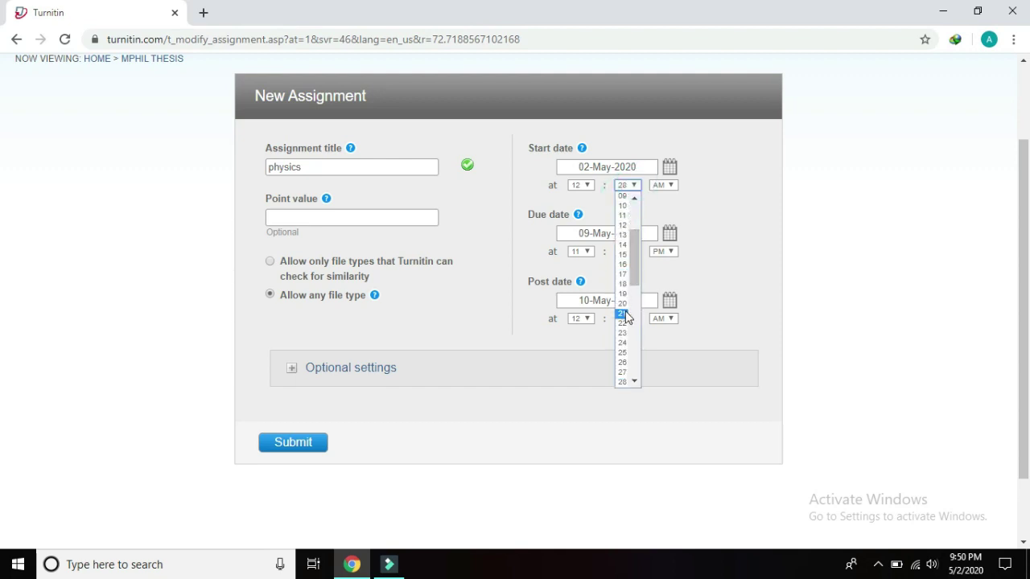
scroll(622, 206, up, 1)
click(621, 225)
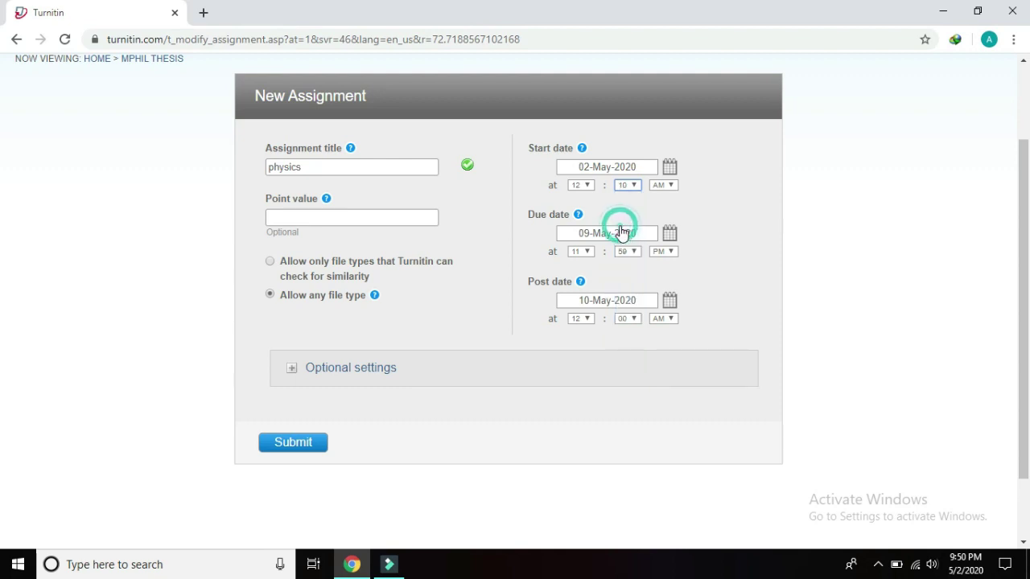
click(670, 186)
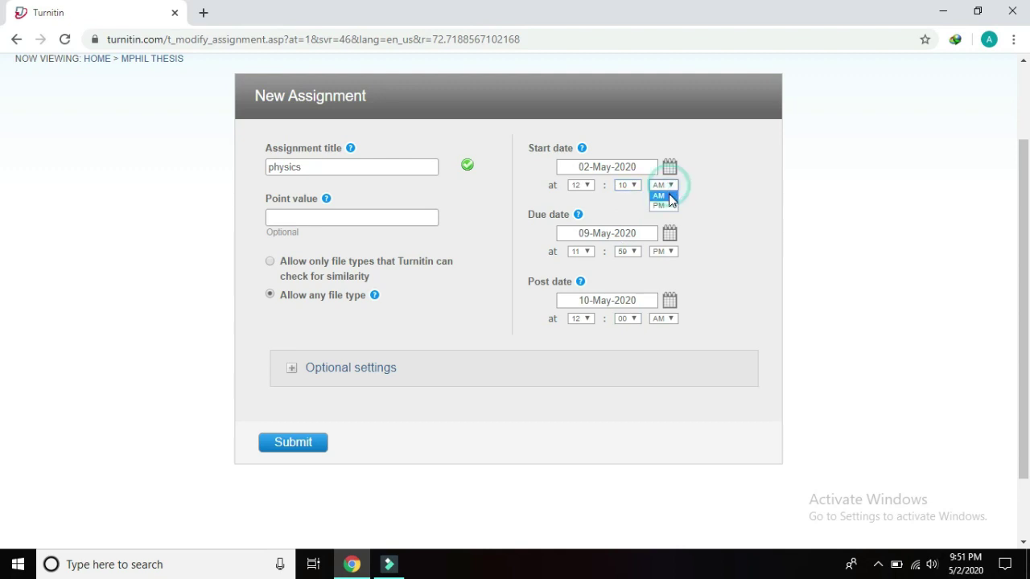
click(664, 206)
Set the assignment's due time on 09-May-2020 to 11:00 AM.
mouse_move(581, 217)
click(633, 251)
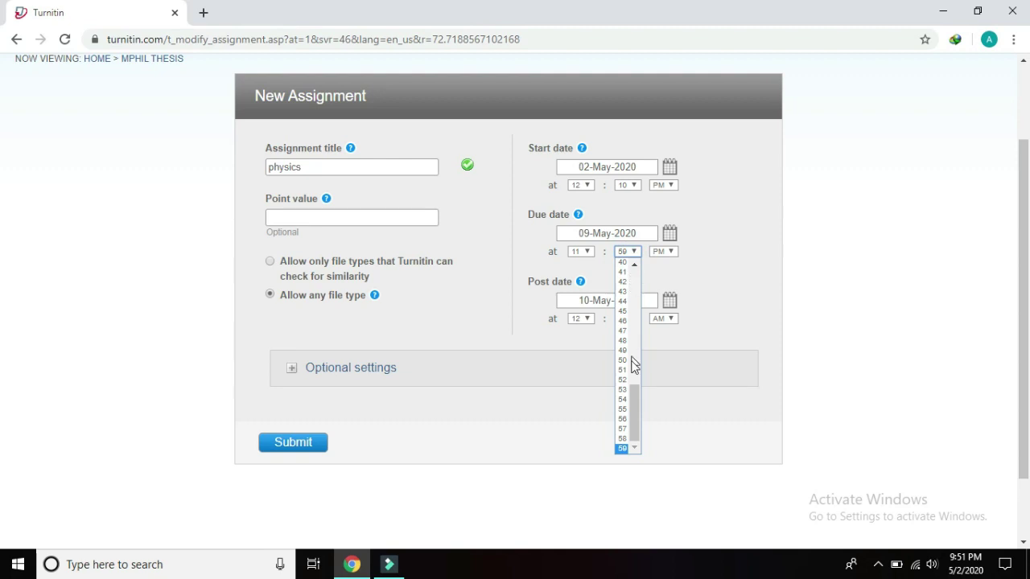
drag(635, 397, 622, 269)
click(621, 265)
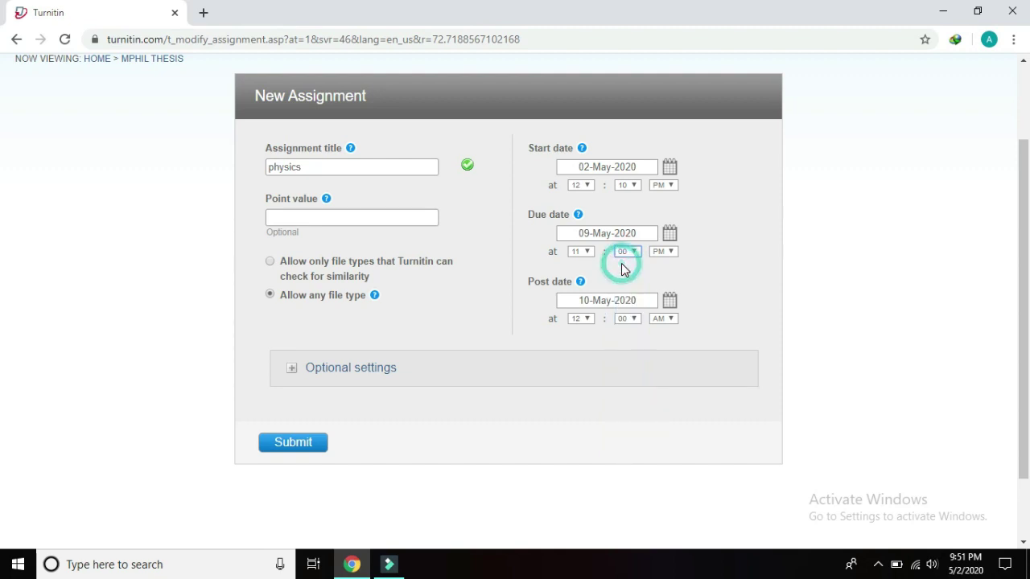
click(672, 250)
click(658, 263)
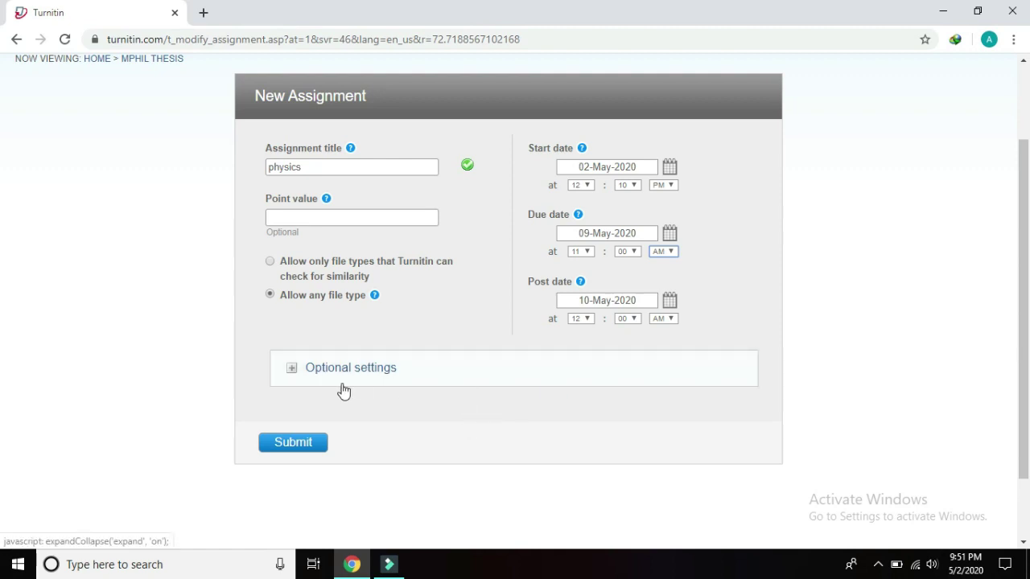
Expand the assignment's optional settings and look through the available options.
click(293, 373)
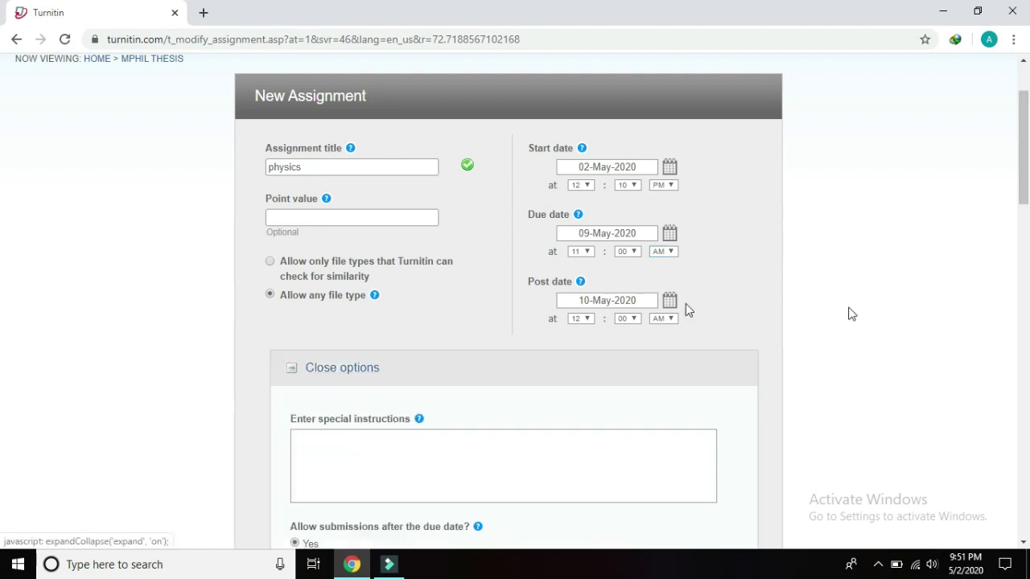
drag(1022, 173, 1025, 337)
drag(1024, 314, 1025, 193)
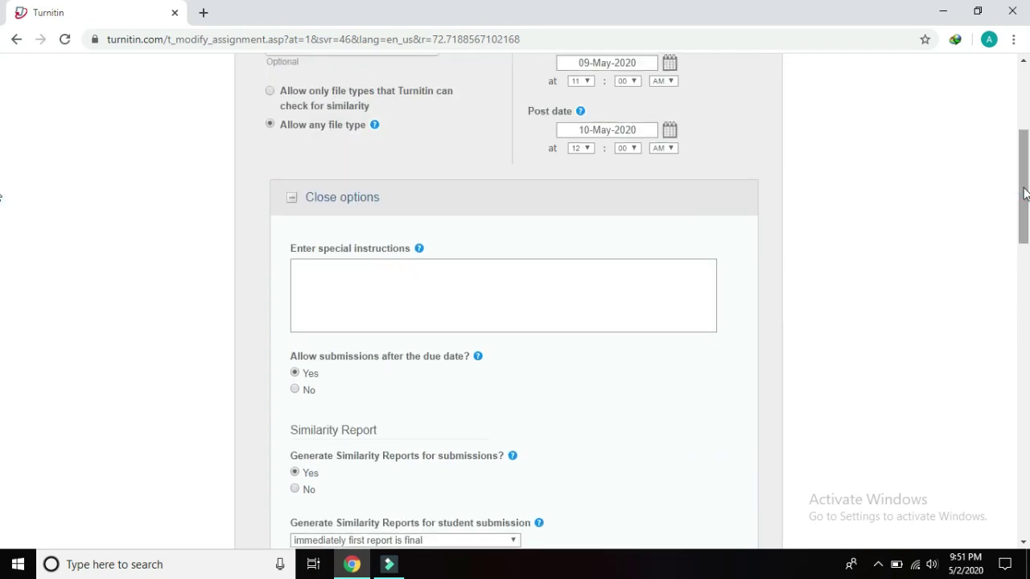
Enter special instructions greeting the students, naming their instructor, and asking them to "do your assignments upto due date..".
click(363, 281)
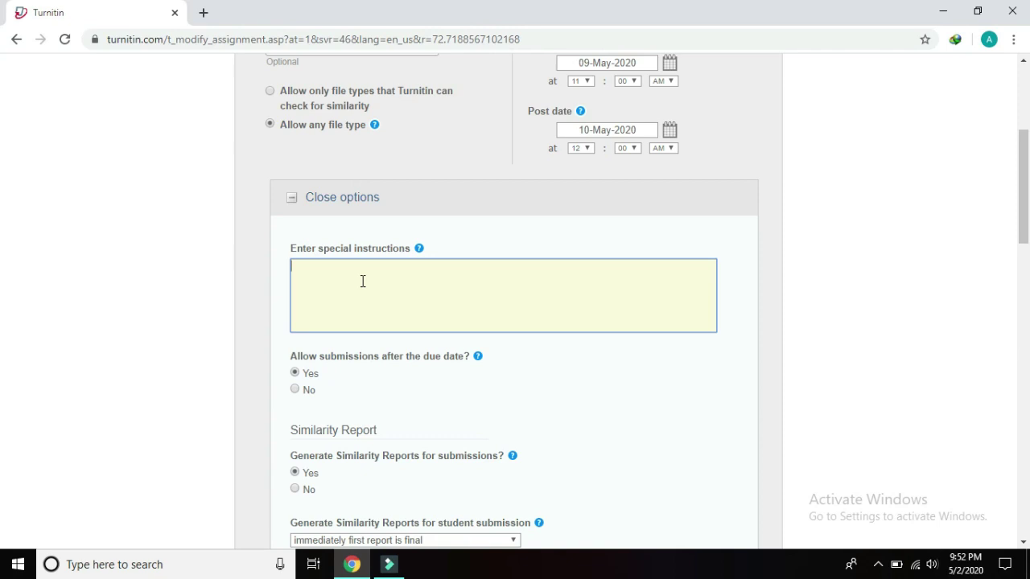
text(Hi studentd)
key(BackSpace)
key(BackSpace)
text(s this is your instructor Awais)
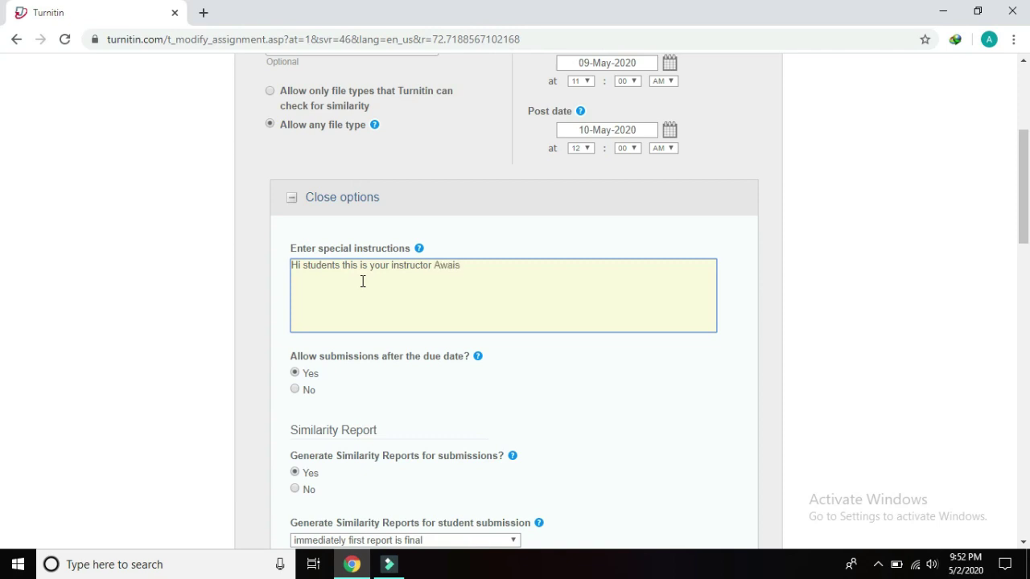
text( ahmed do your assi)
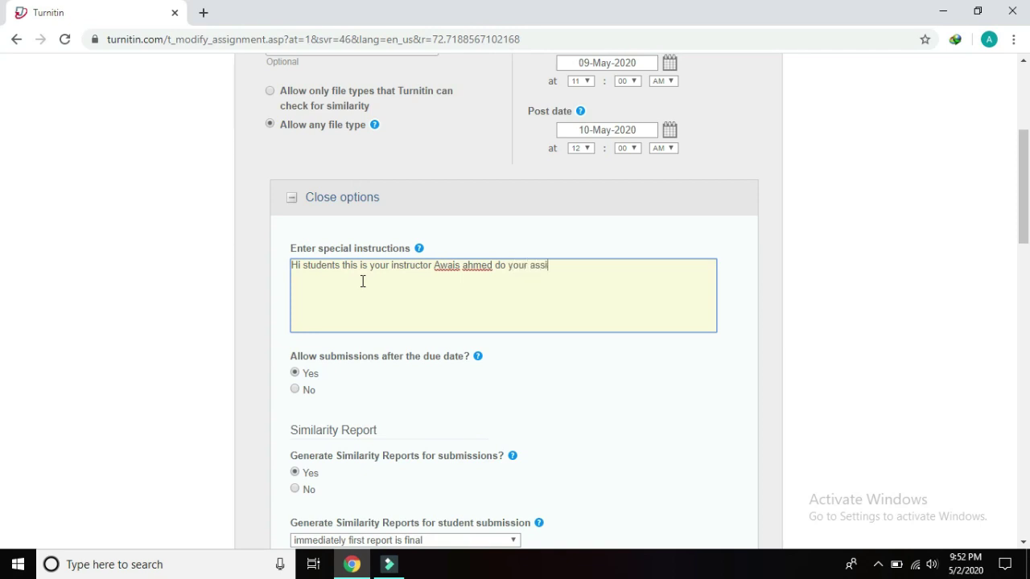
text(gnments )
text(on ti)
key(BackSpace)
text(due da)
key(BackSpace)
key(BackSpace)
key(BackSpace)
key(BackSpace)
key(BackSpace)
key(BackSpace)
key(BackSpace)
key(BackSpace)
key(BackSpace)
text(upto due date..)
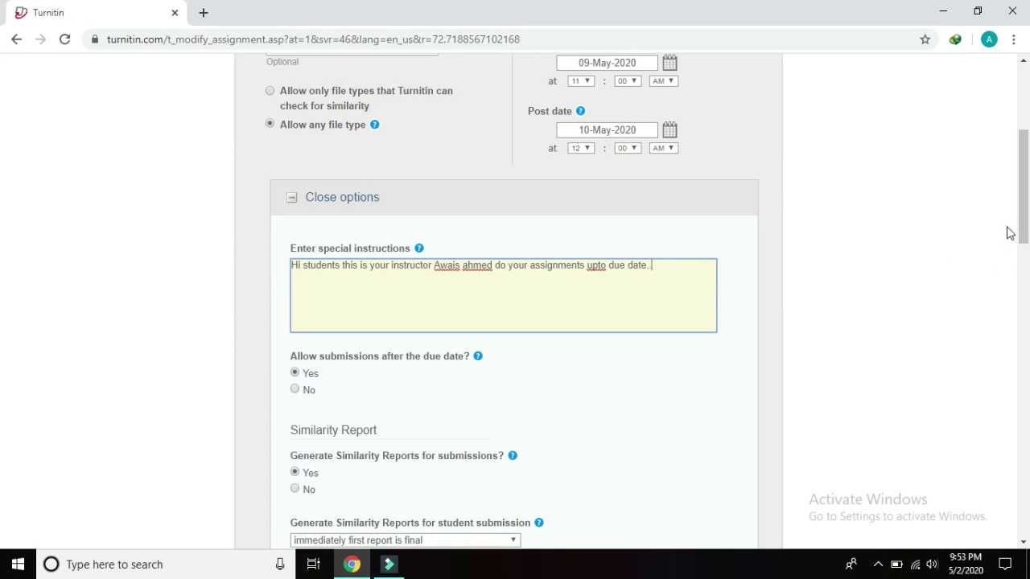
Set Allow submissions after the due date to No.
drag(1025, 219, 1025, 261)
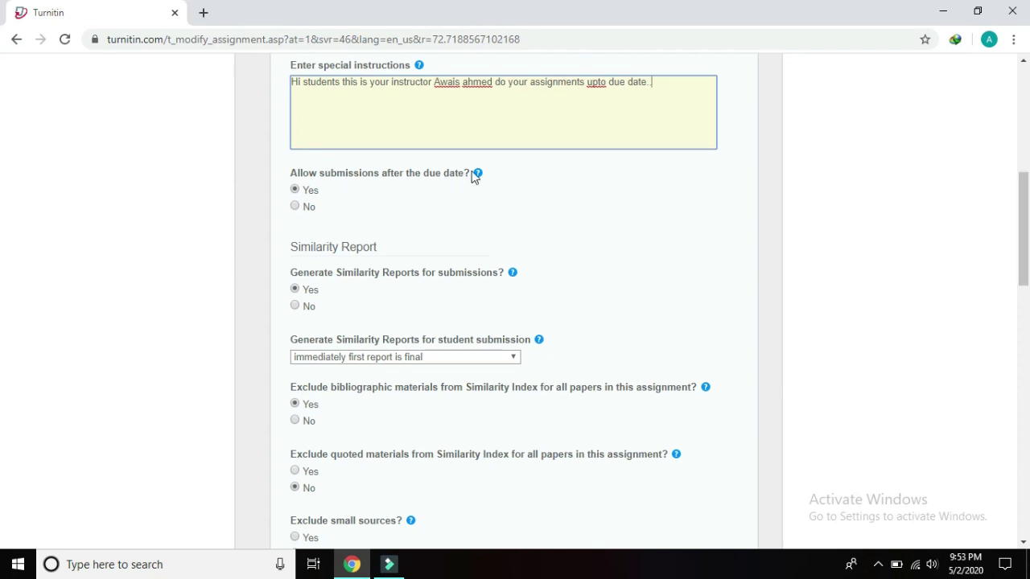
mouse_move(479, 175)
click(295, 207)
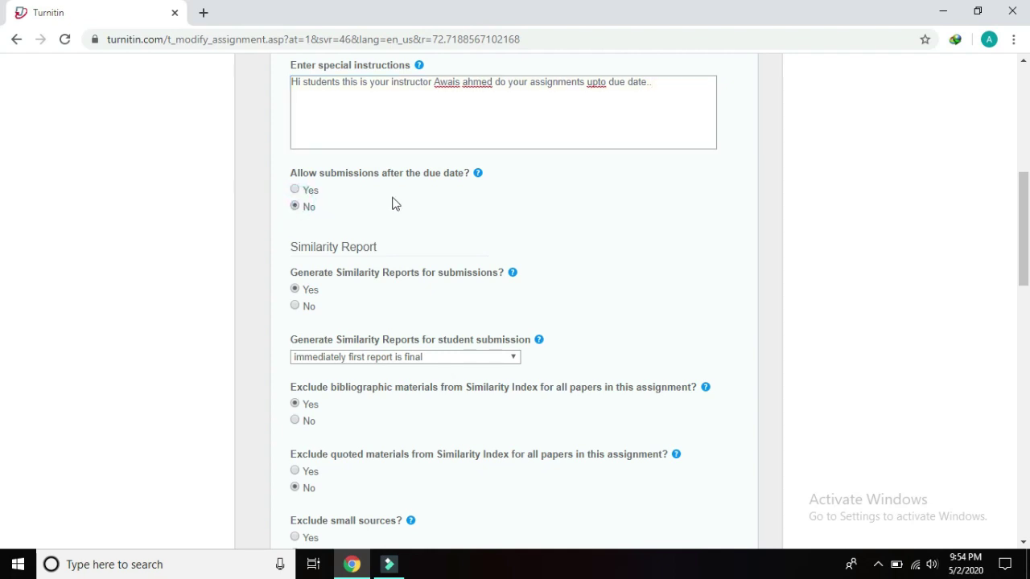
Read the help note for the option to generate Similarity Reports for submissions.
drag(1027, 207, 1028, 222)
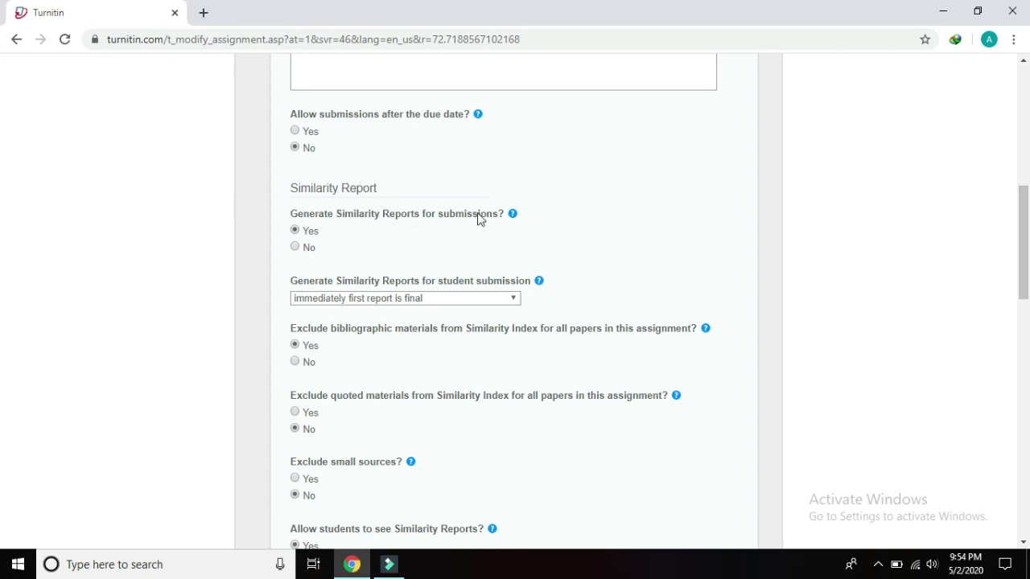
mouse_move(514, 215)
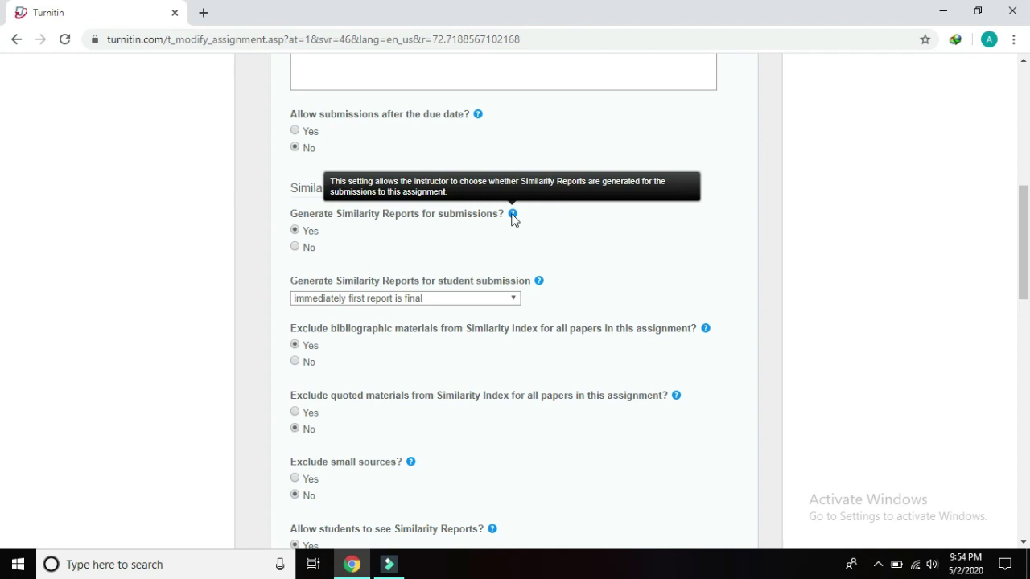
click(550, 208)
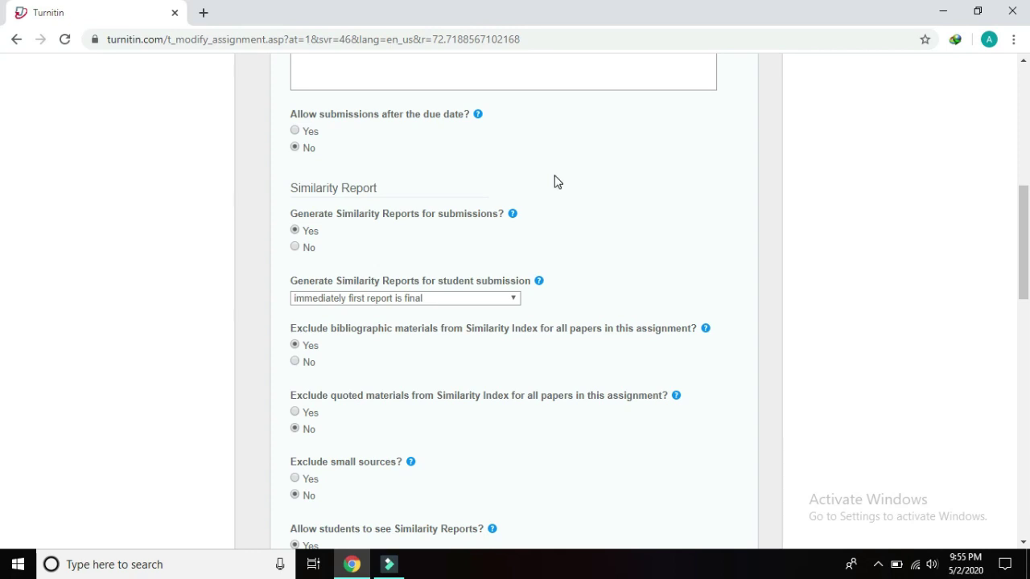
Set Generate Similarity Reports for submissions to No and choose "immediately first report is final" for student submissions.
click(295, 248)
drag(1021, 240, 1025, 267)
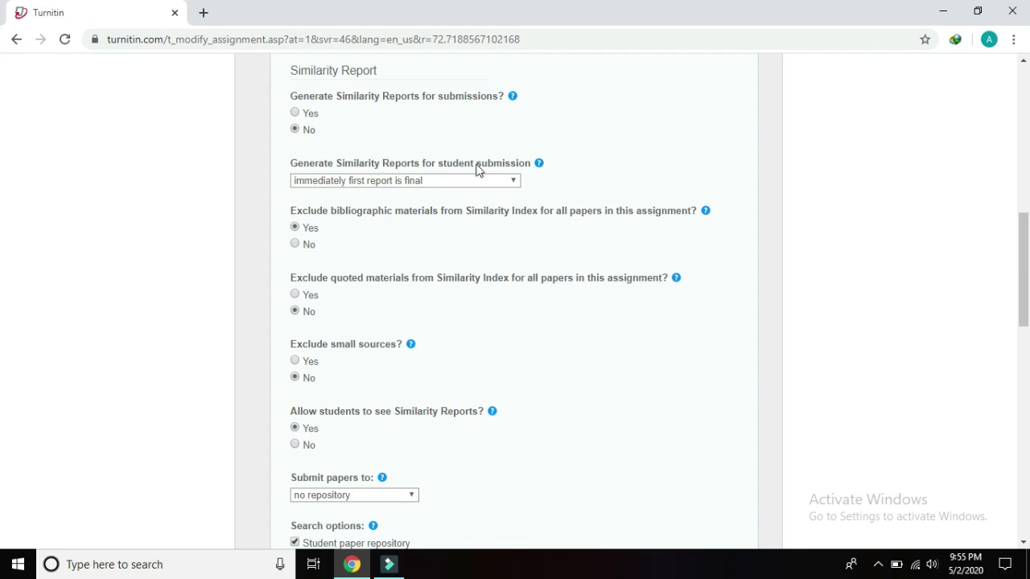
mouse_move(539, 168)
scroll(1019, 233, up, 1)
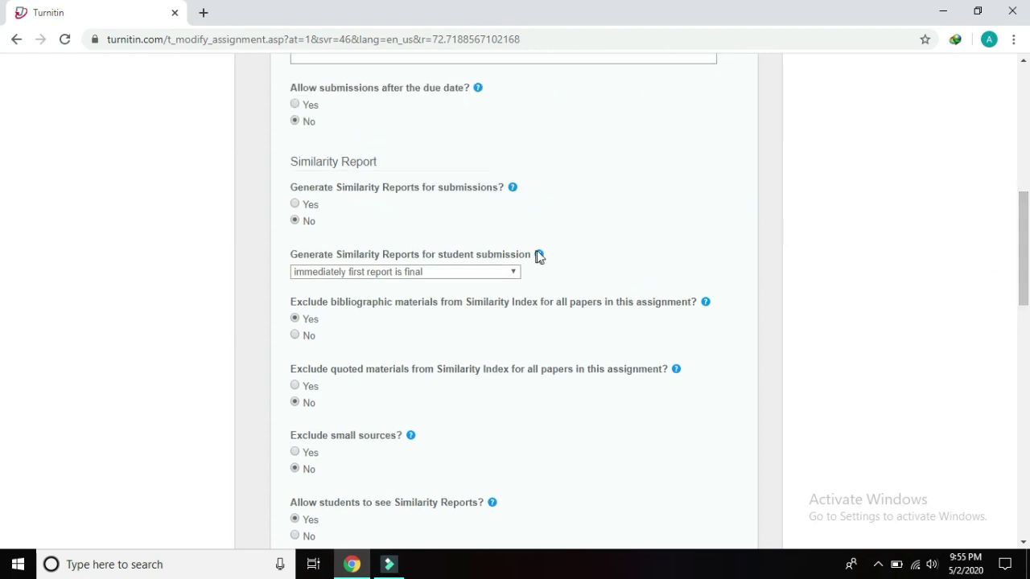
mouse_move(539, 255)
click(499, 275)
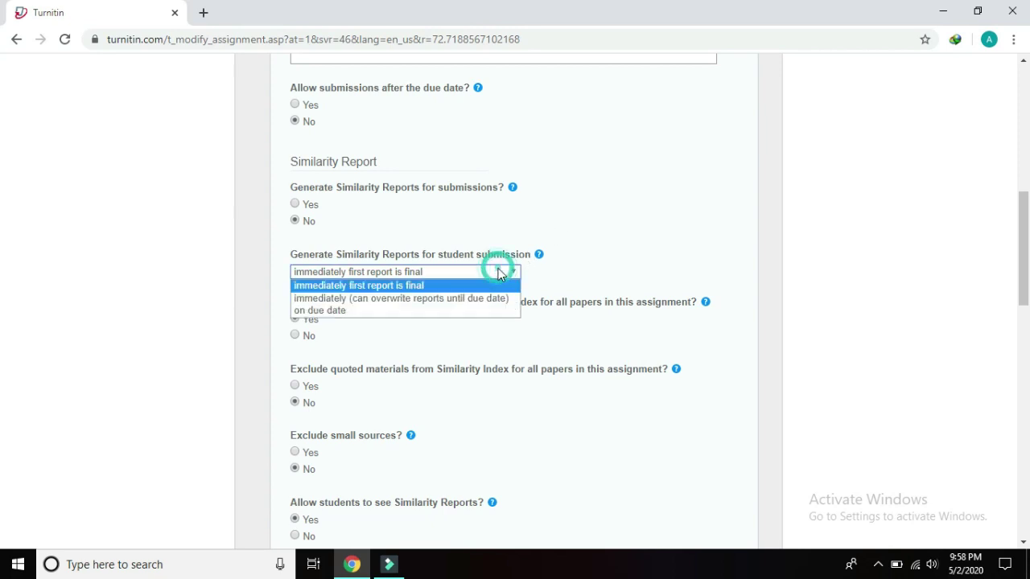
click(400, 290)
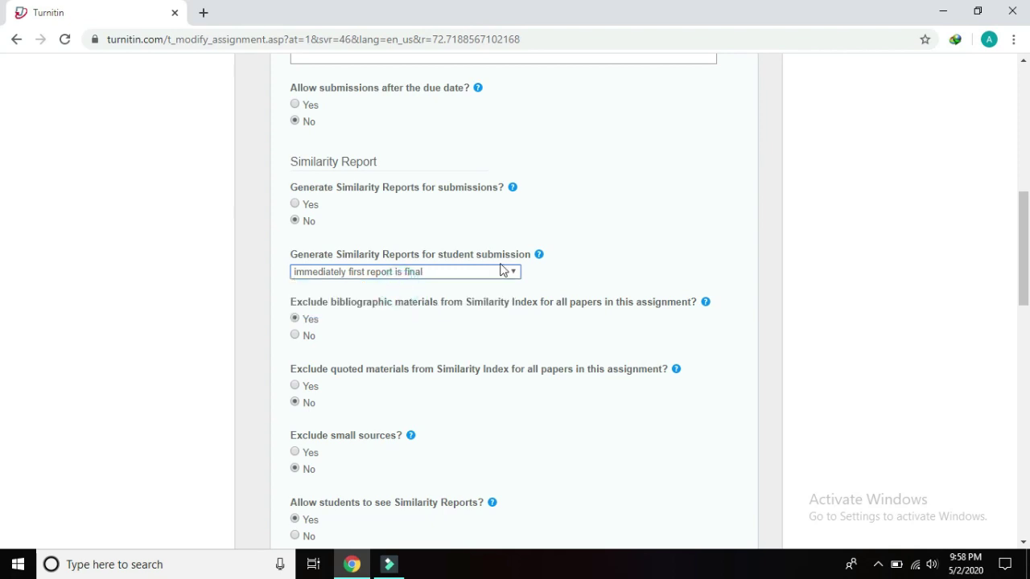
Read the help notes on excluding quoted materials and small sources, and set Allow students to see Similarity Reports to No.
drag(1023, 230, 1026, 268)
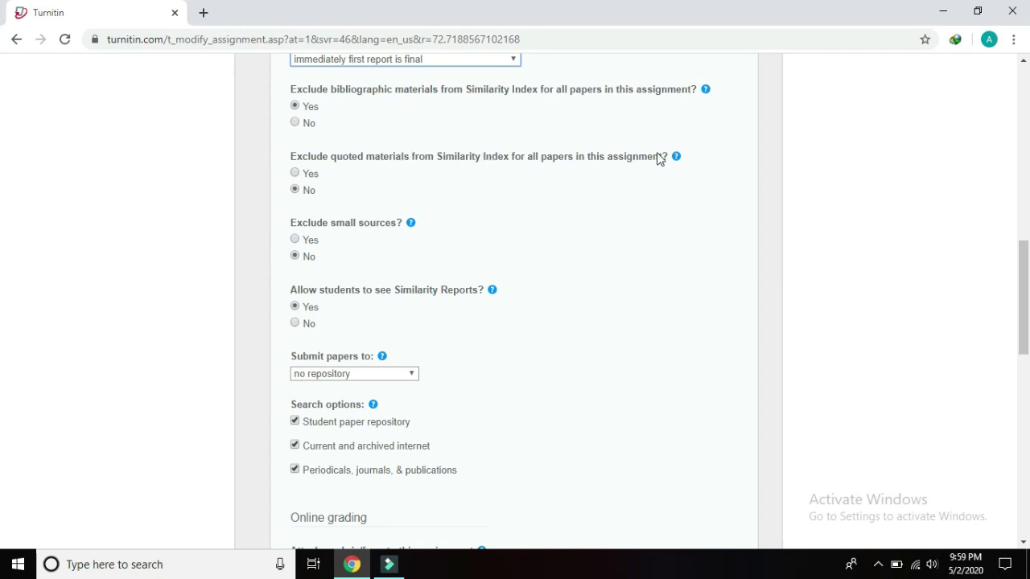
mouse_move(674, 160)
drag(1024, 274, 1025, 296)
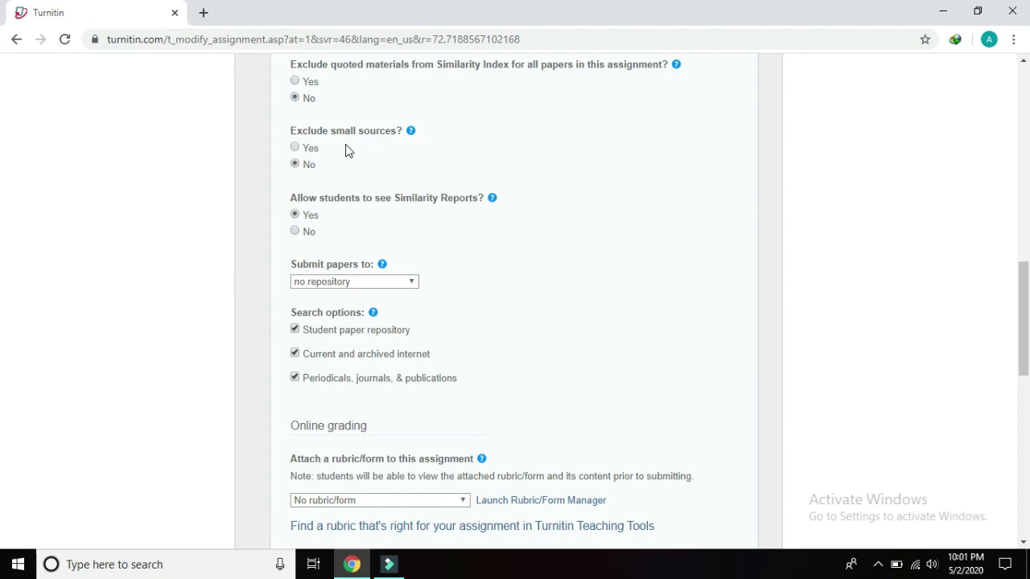
mouse_move(411, 135)
mouse_move(413, 134)
click(295, 231)
Read the help note for Submit papers to and look through the available repository choices.
drag(1023, 271, 1027, 300)
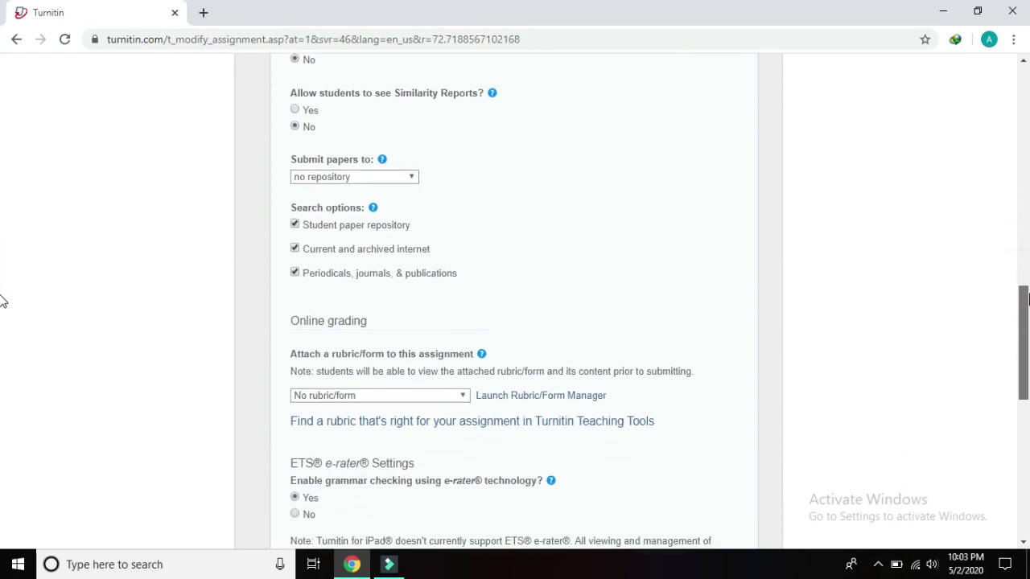
drag(1029, 299, 1029, 303)
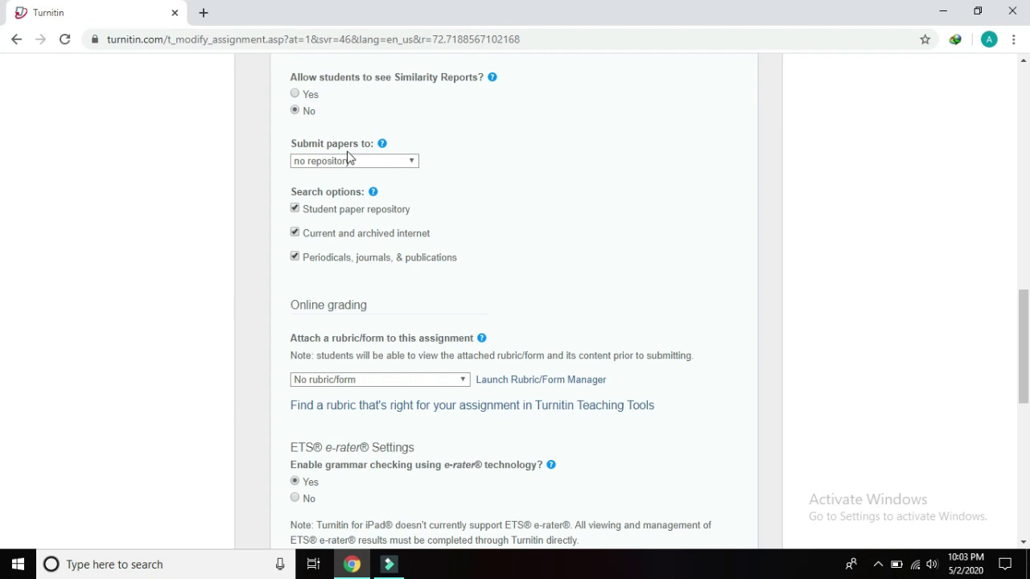
mouse_move(383, 149)
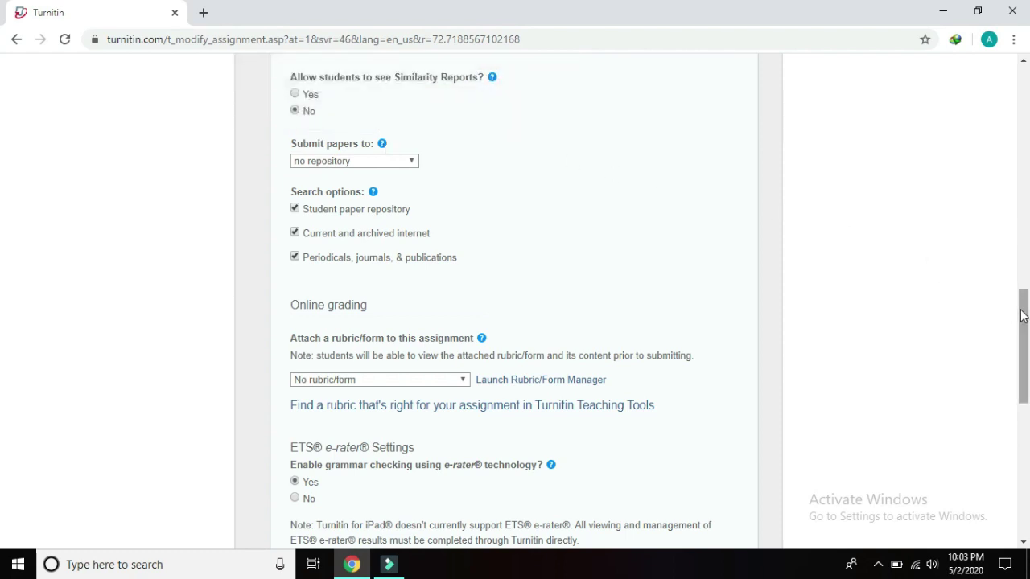
drag(1020, 314, 1016, 292)
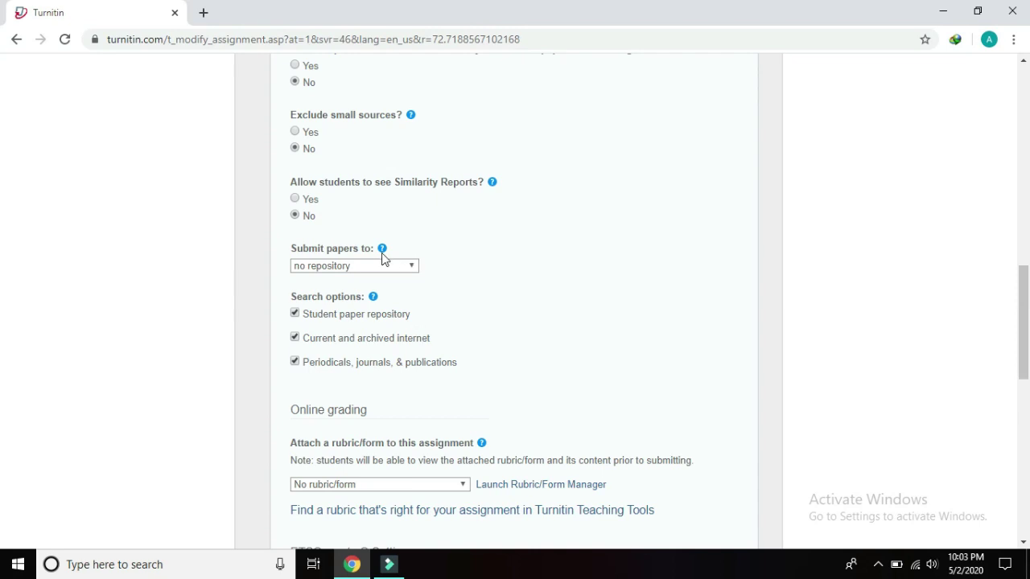
mouse_move(382, 254)
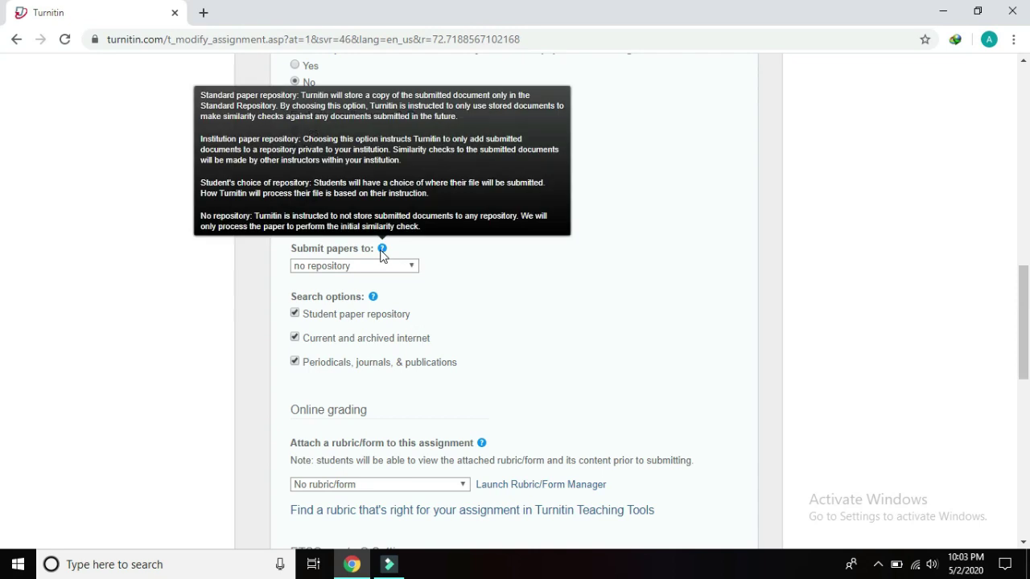
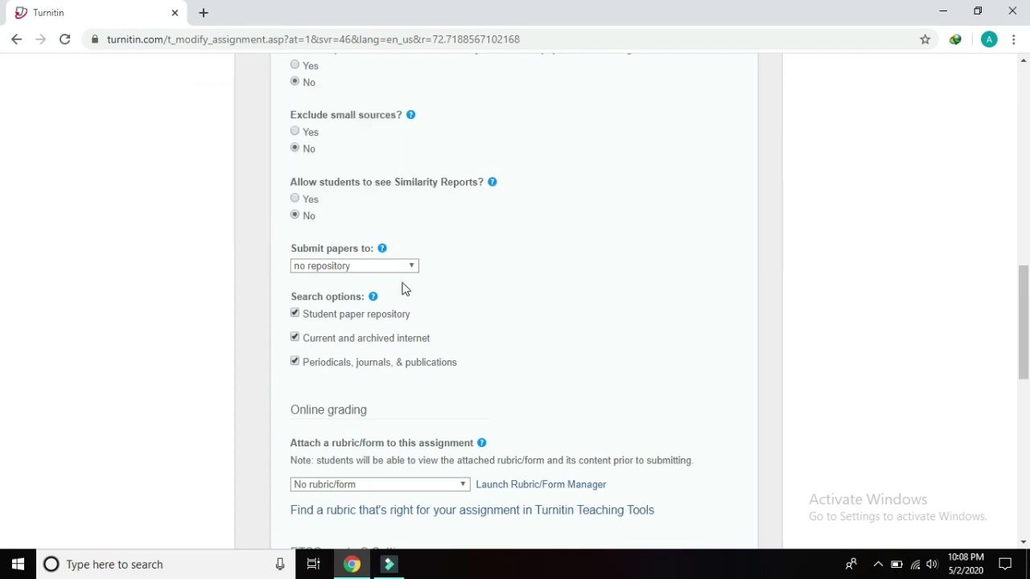
click(409, 267)
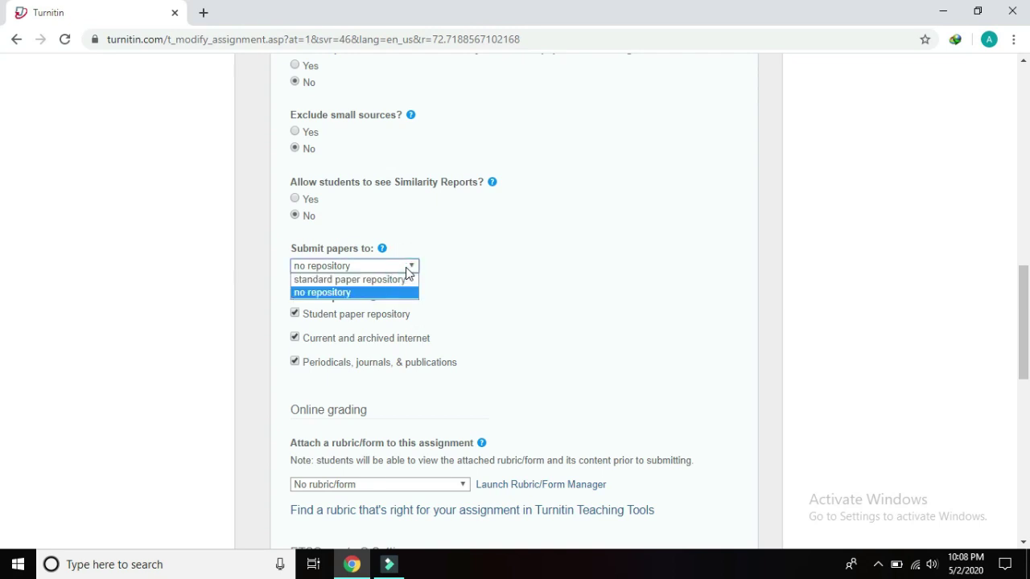
click(414, 265)
click(415, 266)
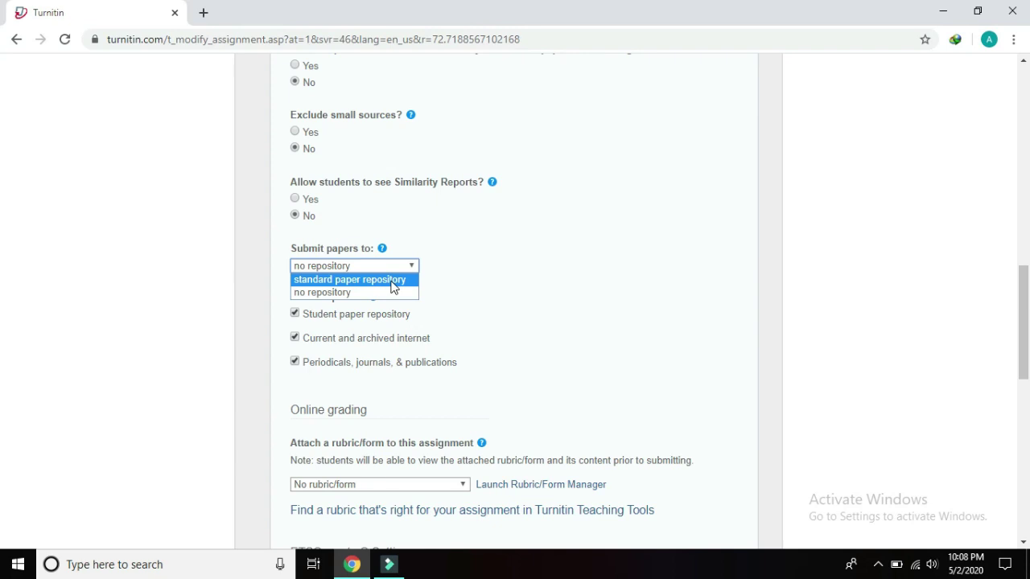
click(456, 266)
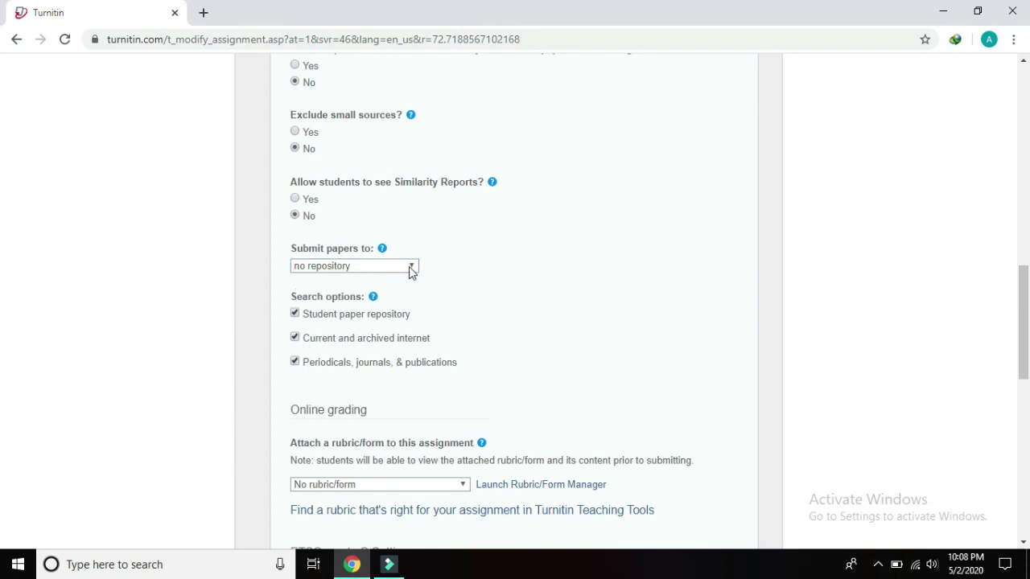
mouse_move(383, 252)
click(408, 266)
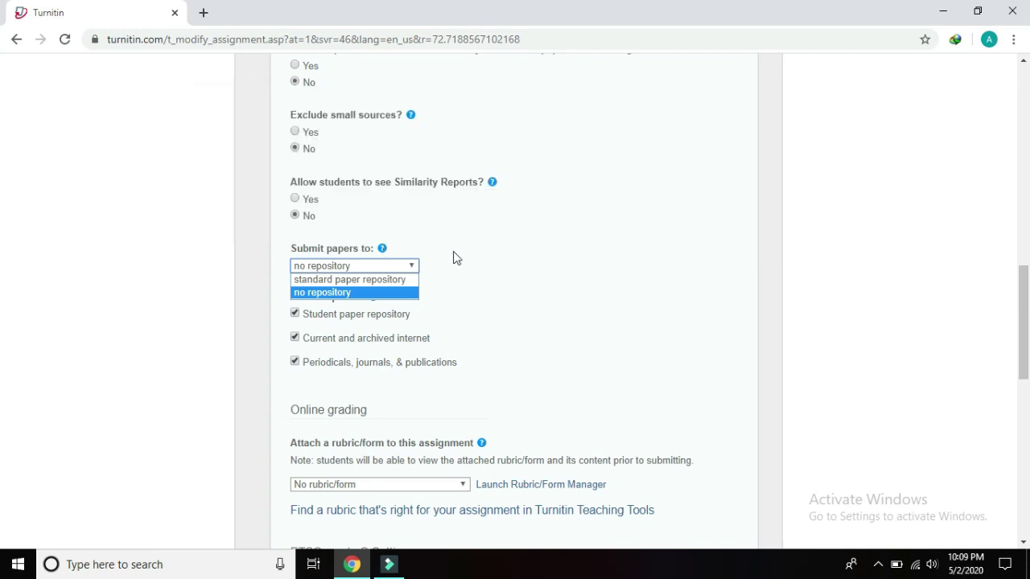
click(451, 256)
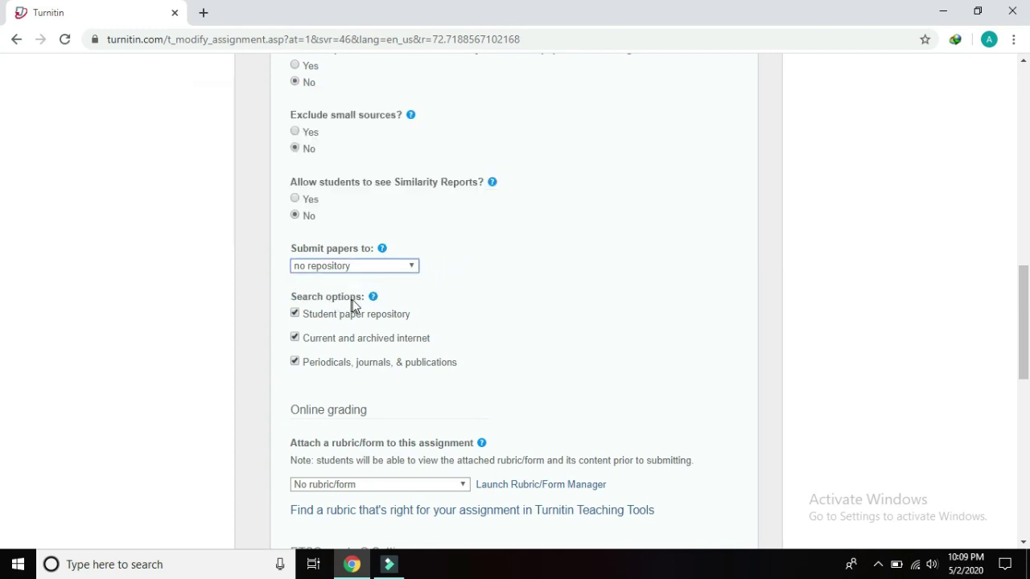
Clear the search options Student paper repository, Current and archived internet, and Periodicals, journals, & publications.
mouse_move(373, 298)
drag(1025, 283, 1028, 320)
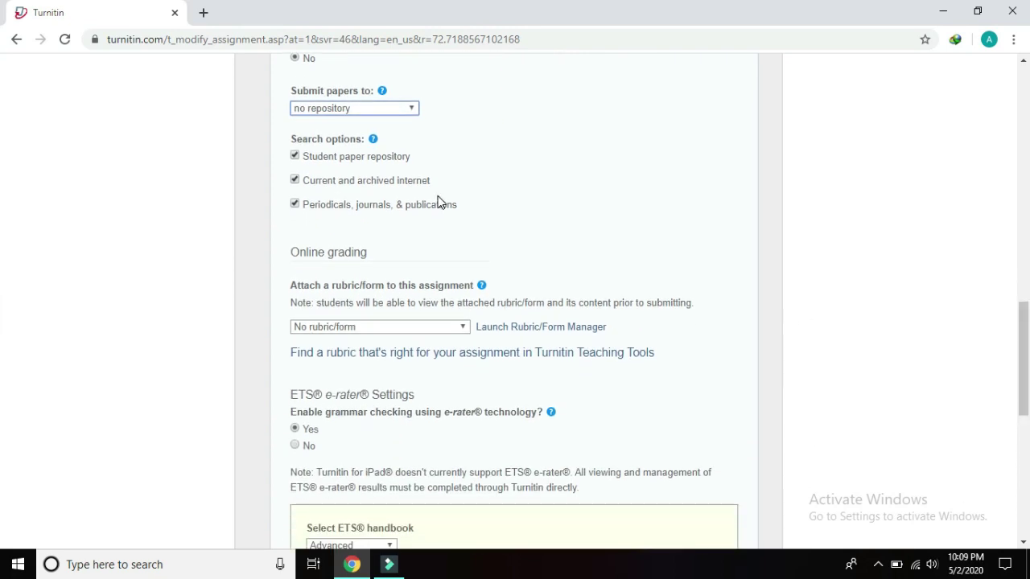
click(294, 158)
click(295, 182)
click(296, 205)
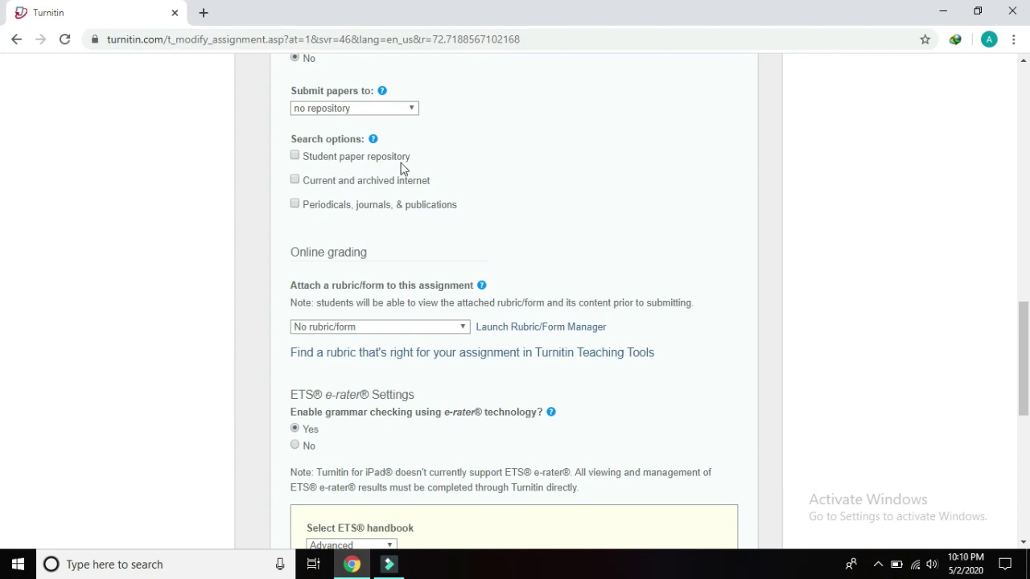
click(329, 183)
drag(328, 184, 336, 223)
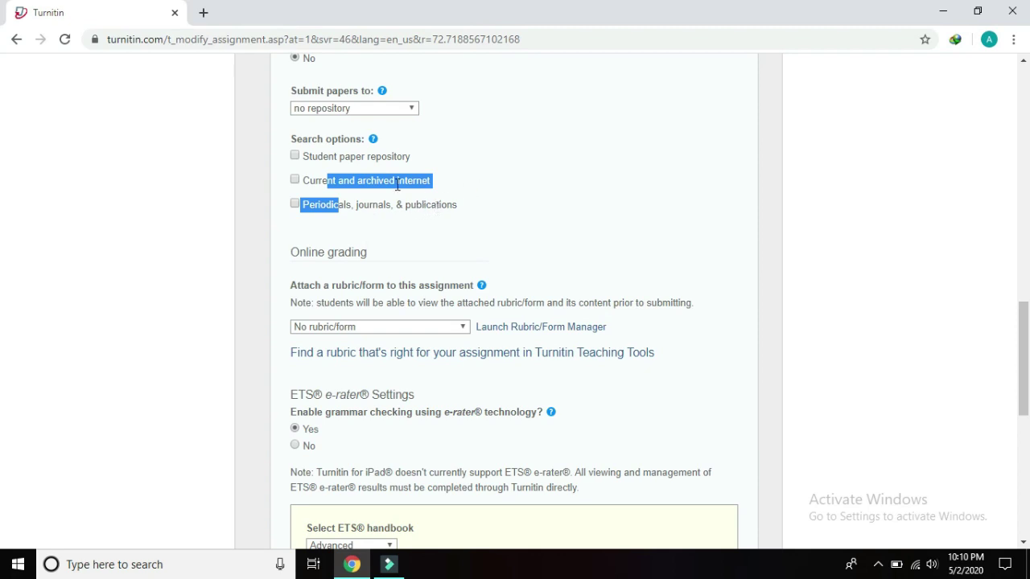
click(484, 155)
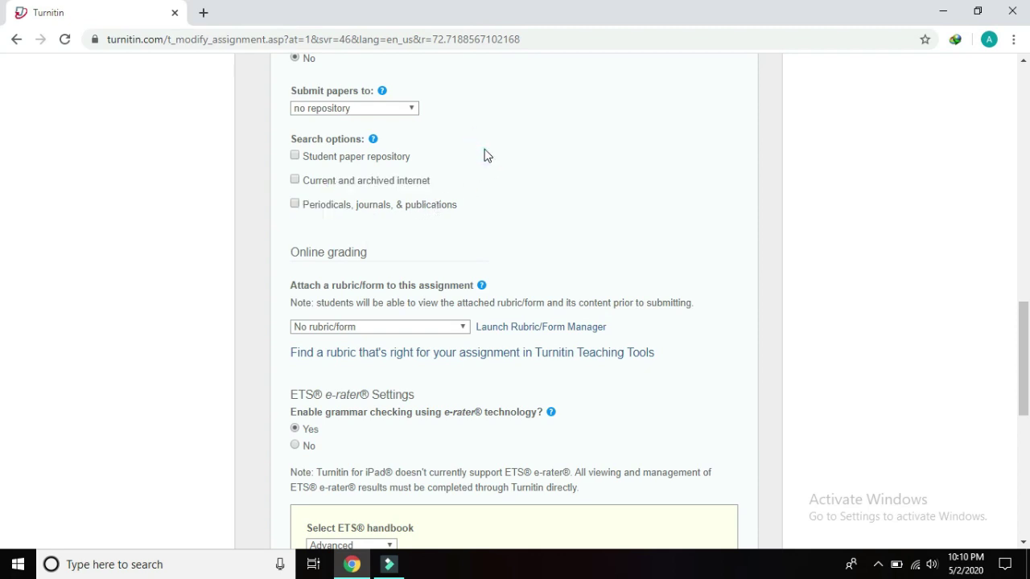
Re-enable the student paper repository, current and archived internet, and periodicals, journals, & publications search options.
click(295, 156)
click(294, 180)
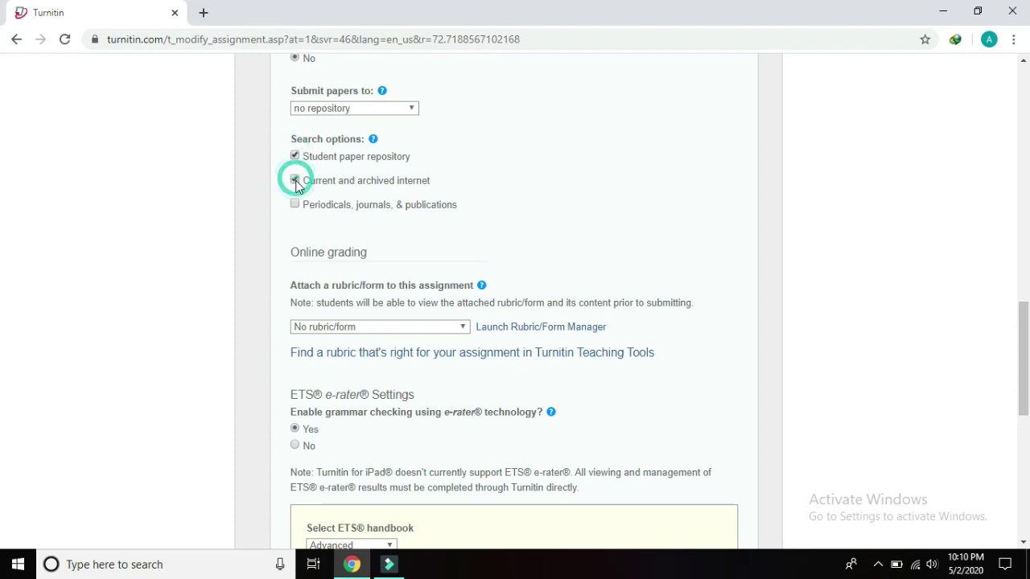
click(295, 204)
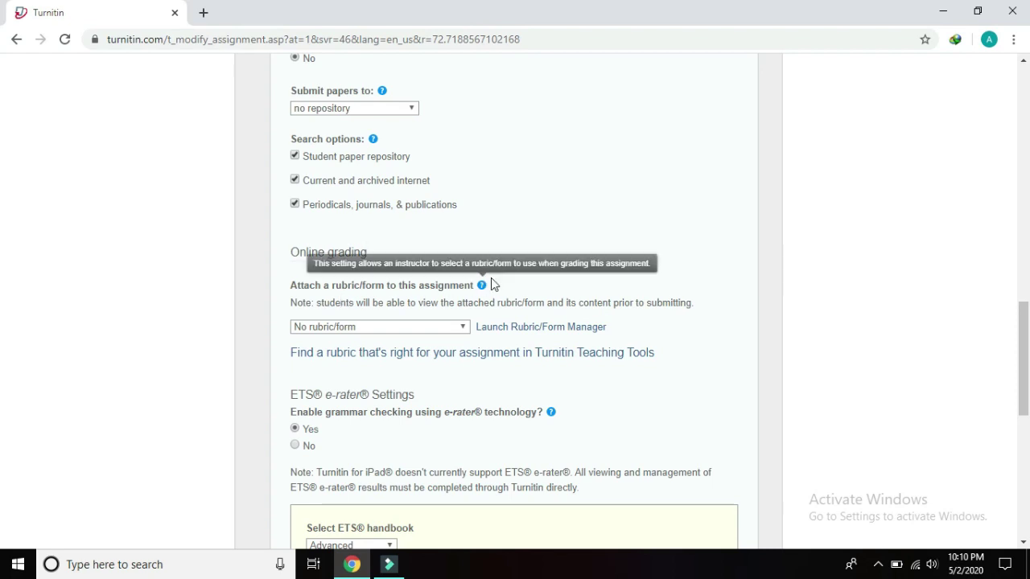
Read the help note on attaching a rubric/form and look through the available Common Core and Turnitin rubrics.
mouse_move(480, 289)
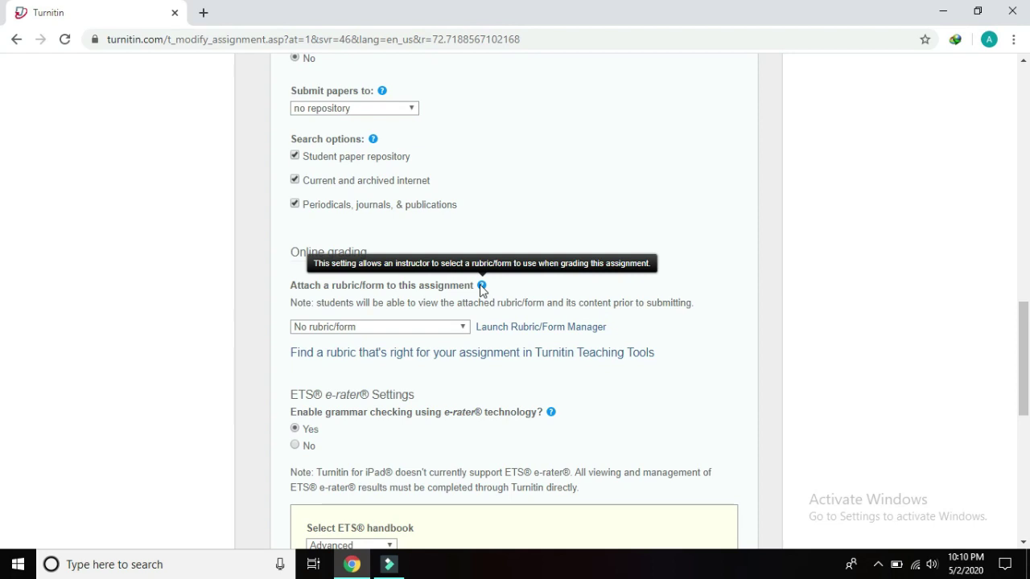
click(462, 328)
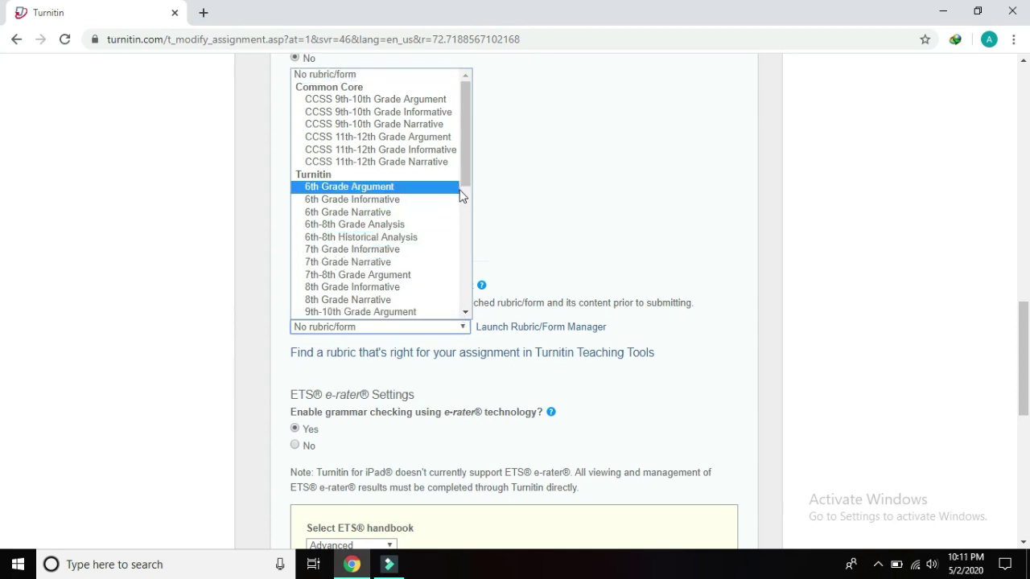
mouse_move(466, 162)
mouse_down()
mouse_move(465, 295)
mouse_move(457, 221)
mouse_up()
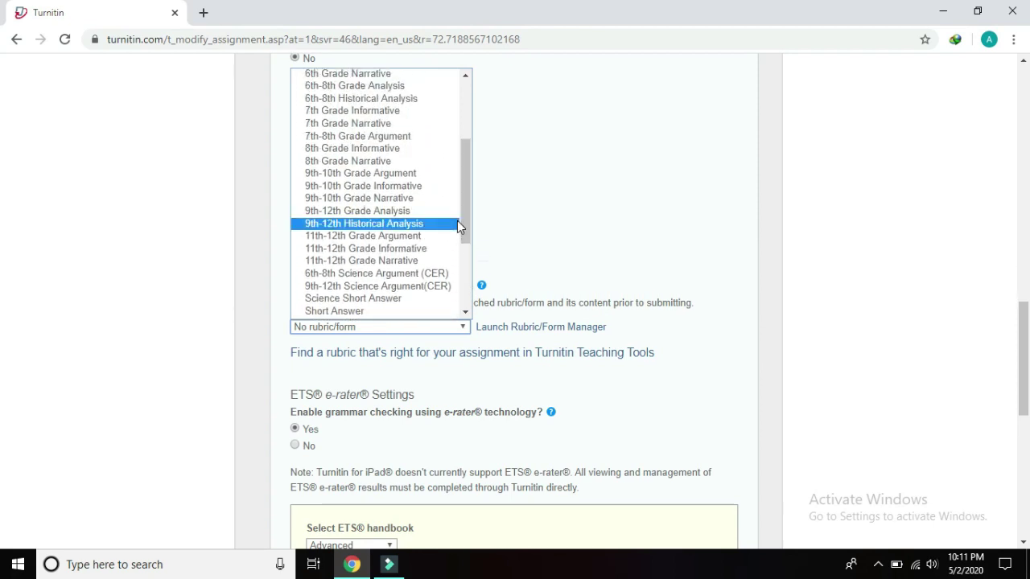
click(469, 203)
drag(467, 202, 455, 228)
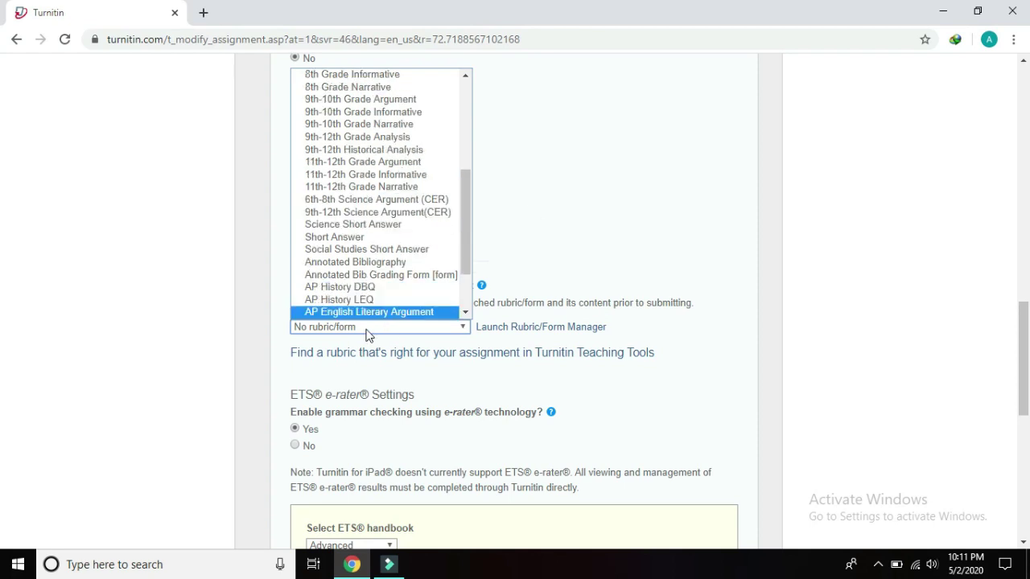
click(340, 330)
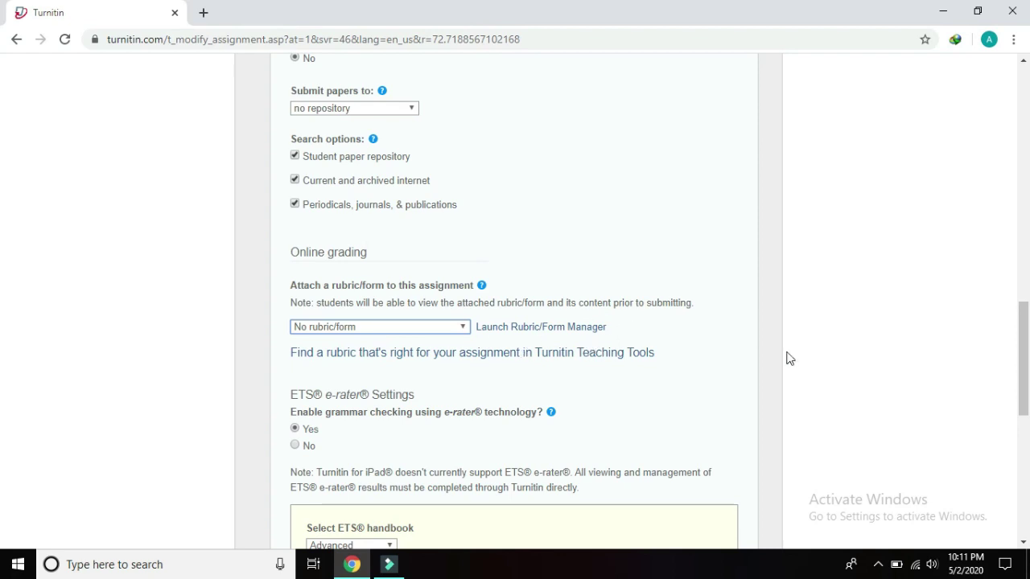
Review the ETS e-rater grammar checking settings and submit the physics assignment.
drag(1028, 322, 1028, 387)
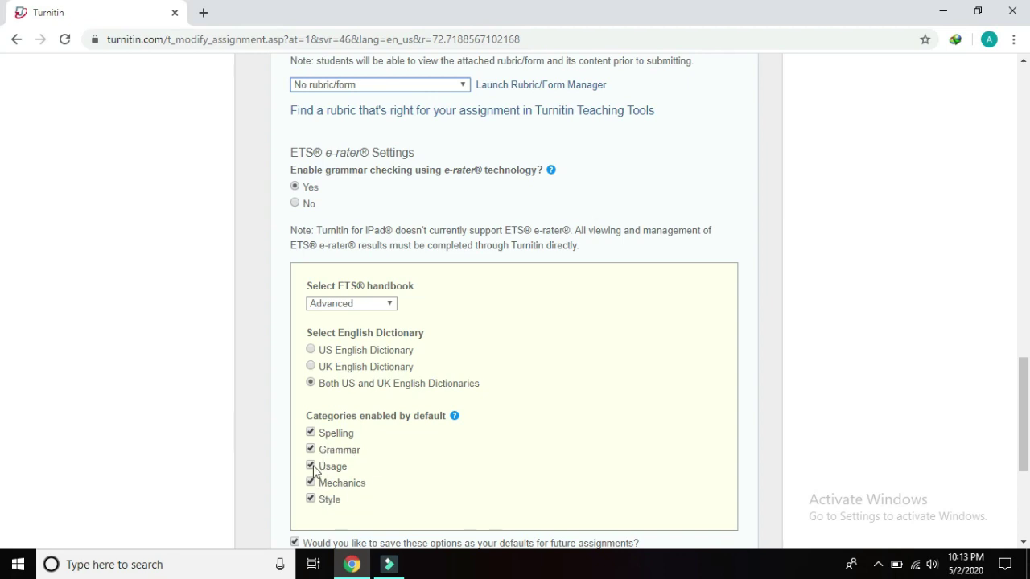
drag(1027, 370, 1028, 426)
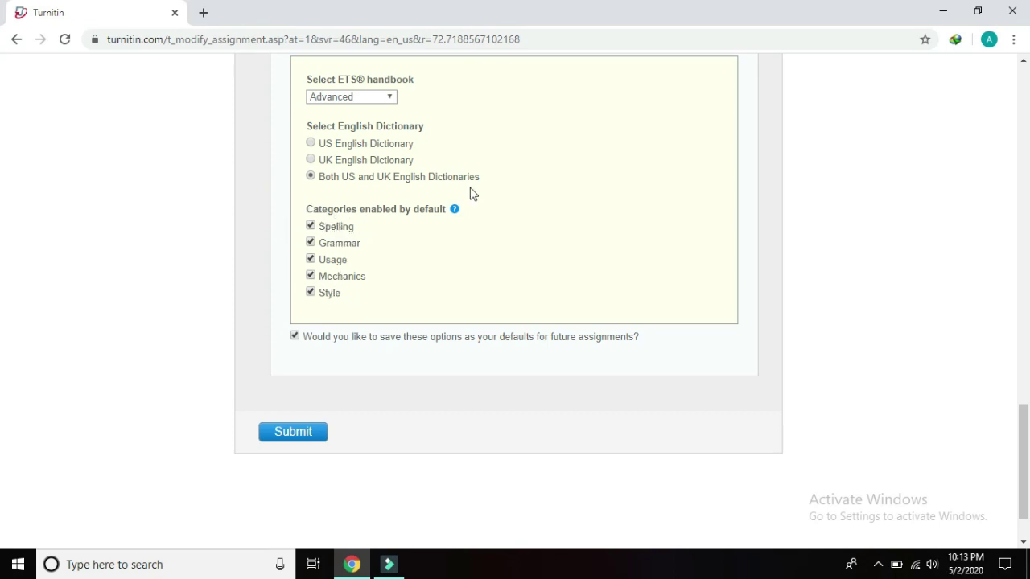
drag(1013, 439, 2, 490)
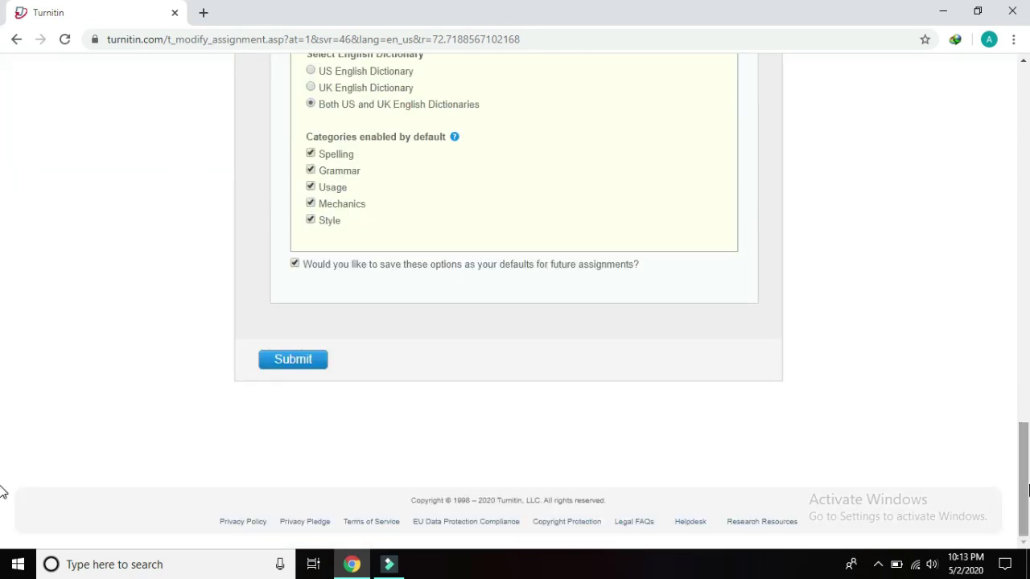
click(297, 364)
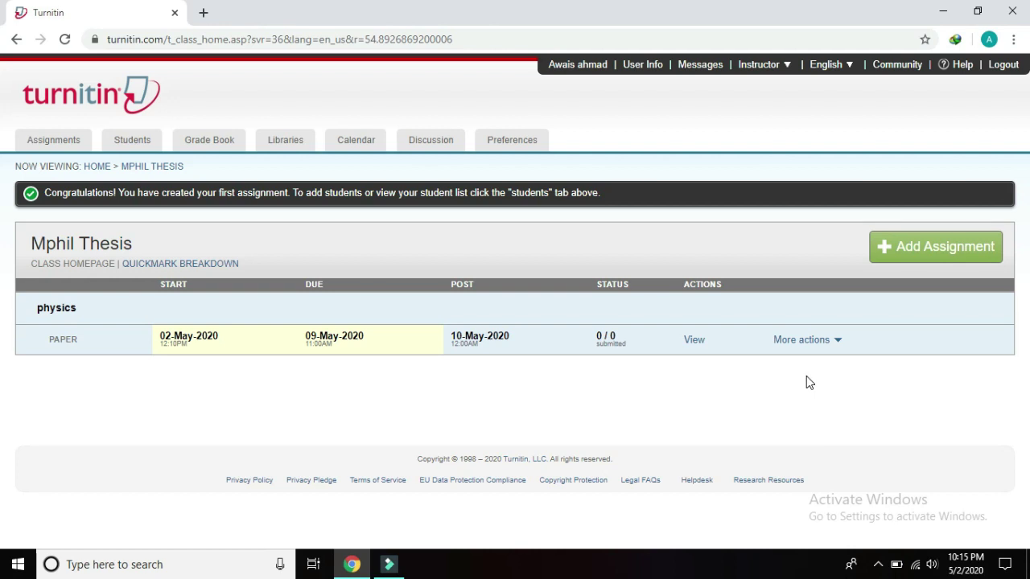
click(944, 16)
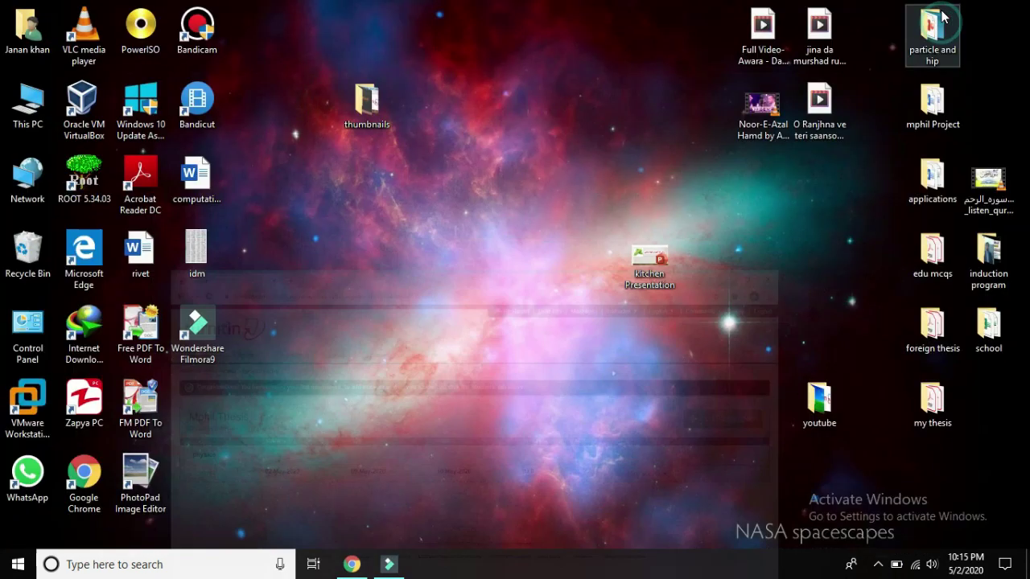
click(880, 567)
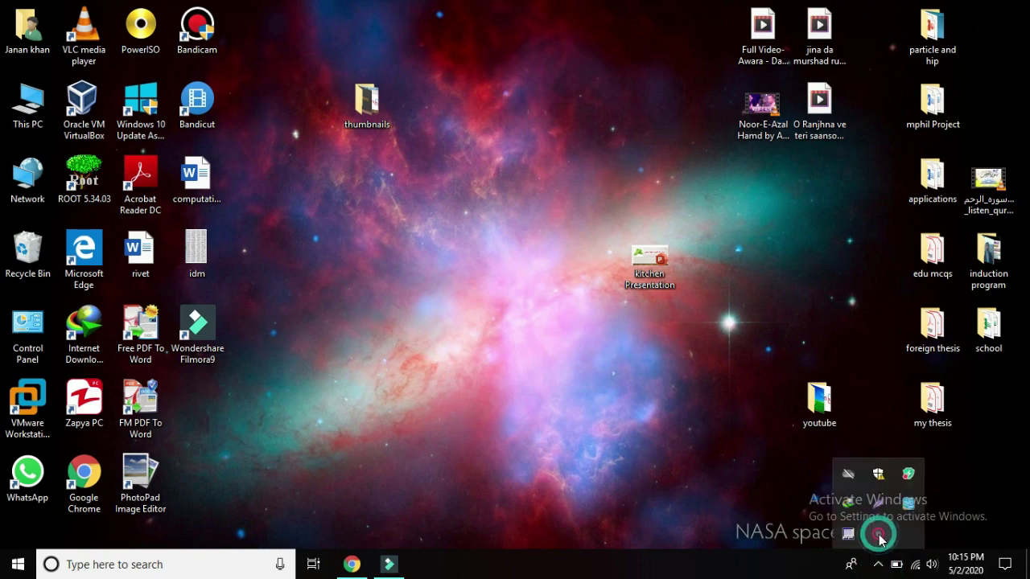
right_click(875, 535)
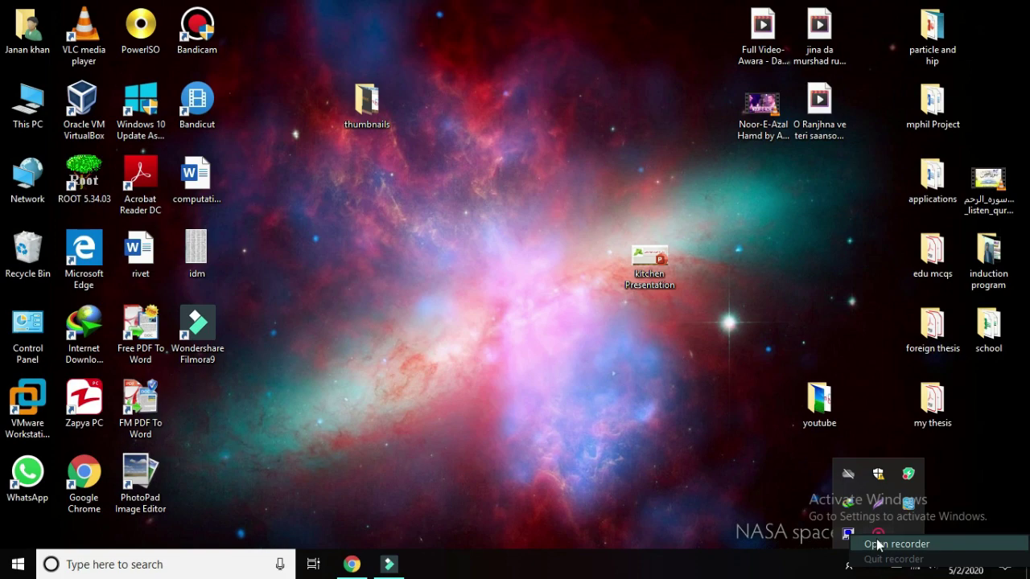
click(878, 545)
click(775, 534)
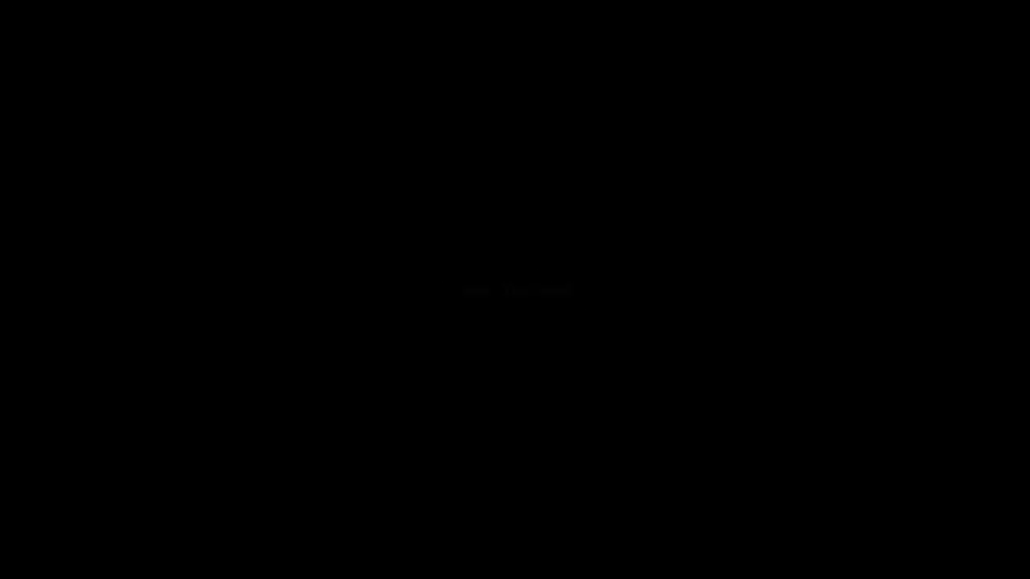